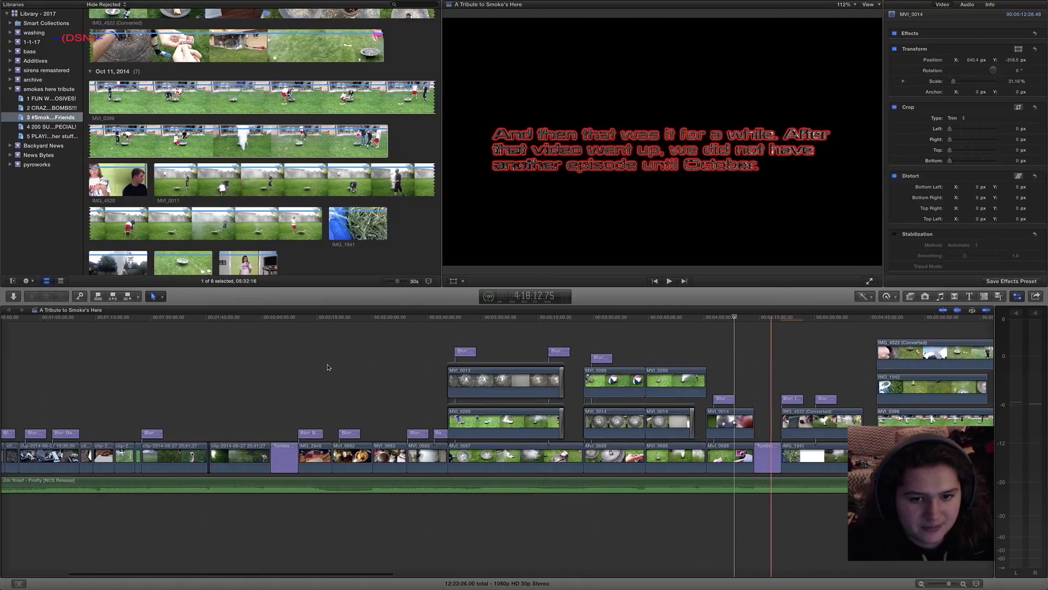
Look over the multi-angle smoke bomb section of the A Tribute to Smoke's Here timeline
scroll(595, 346, "right", 12)
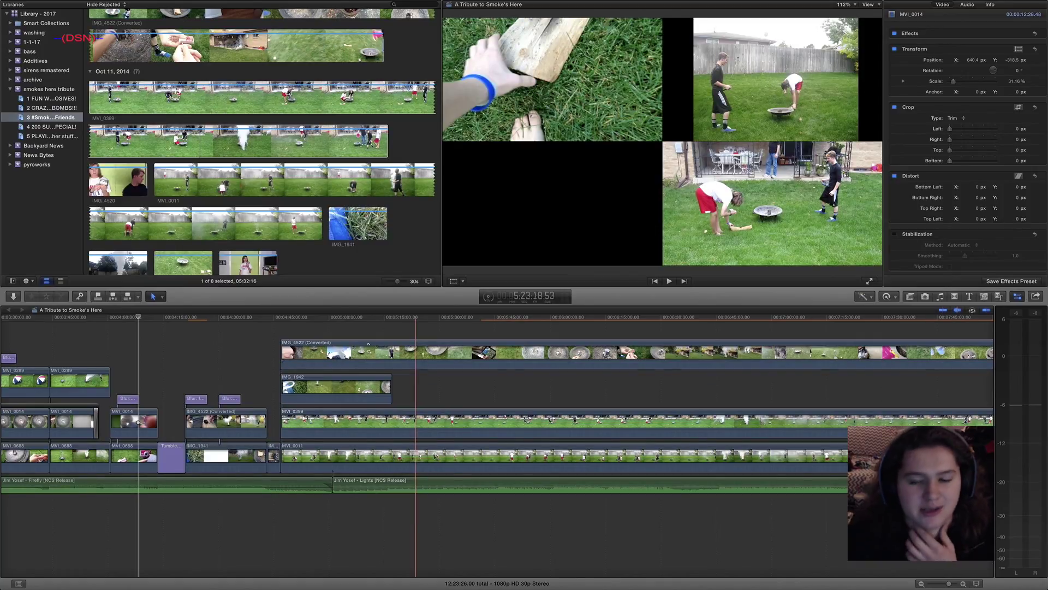
scroll(552, 364, "right", 8)
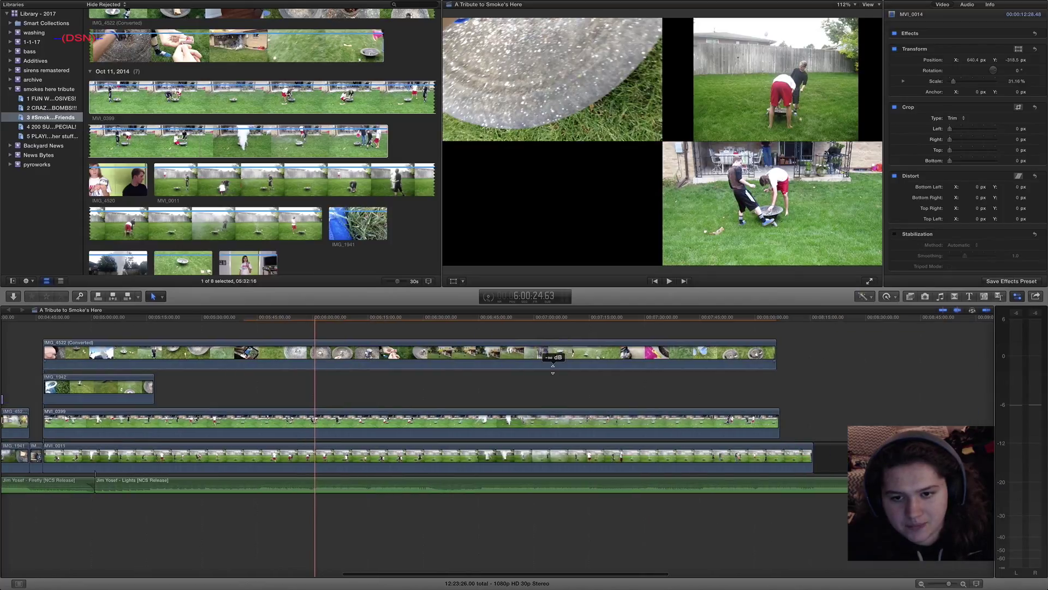
scroll(553, 364, "left", 12)
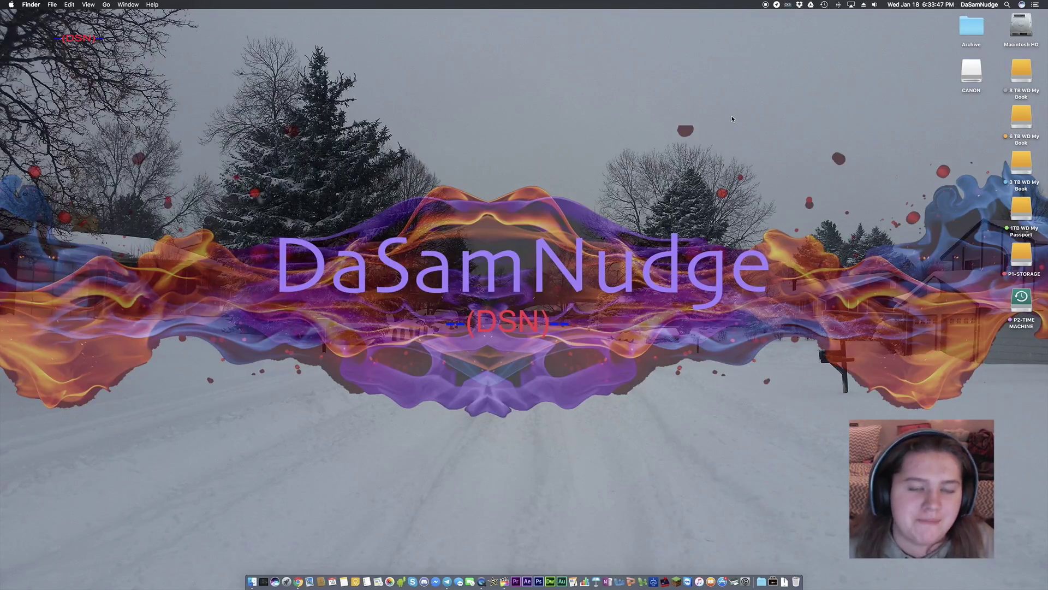
Switch to Final Cut Pro and open the project A Tribute to Smoke's Here from the smokes here tribute event
key("ctrl+Right")
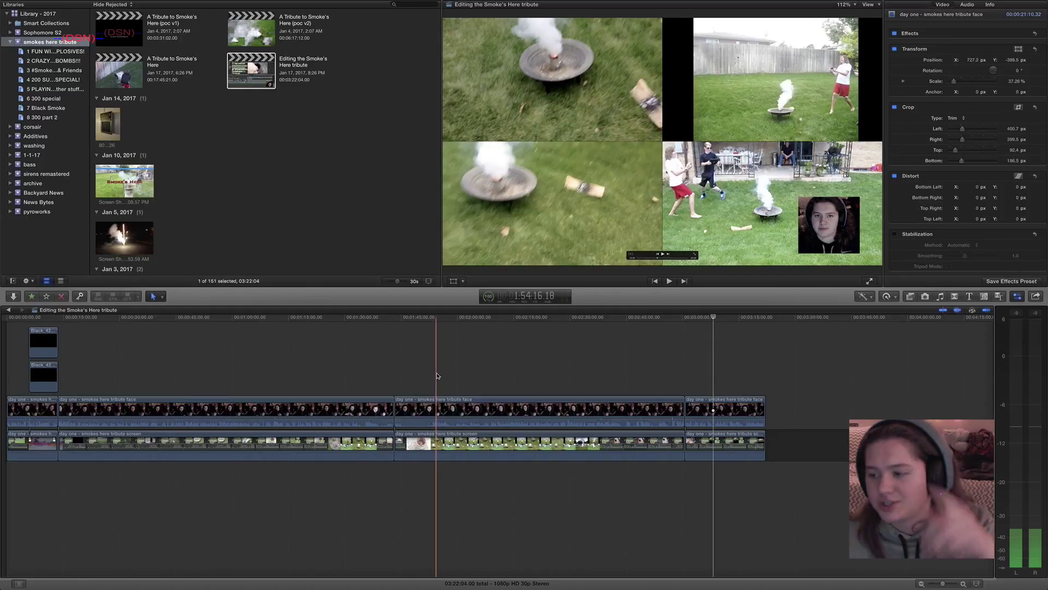
scroll(223, 164, "up", 2)
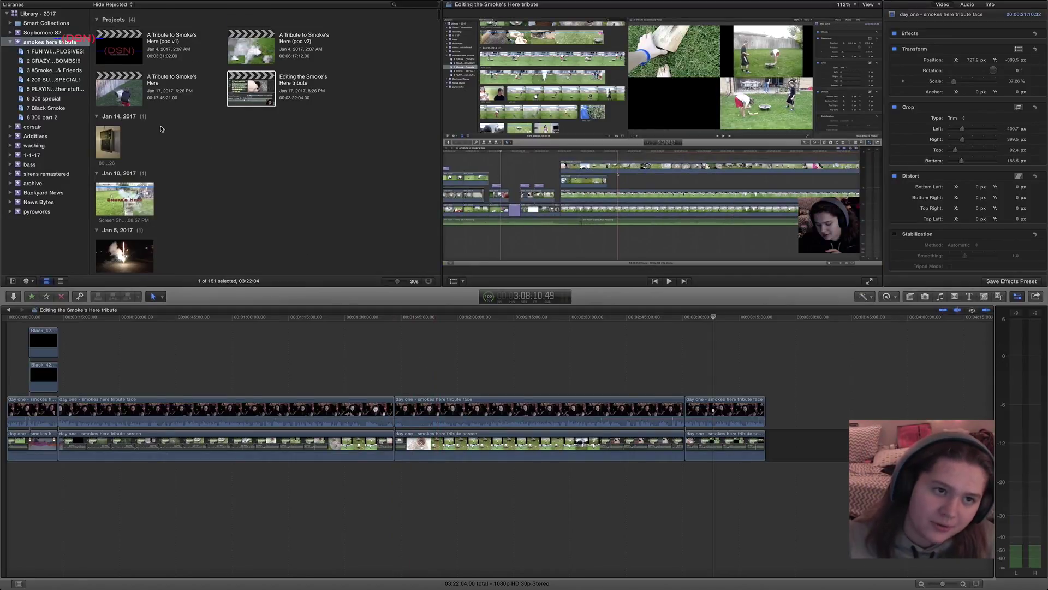
left_click(129, 102)
double_click(128, 102)
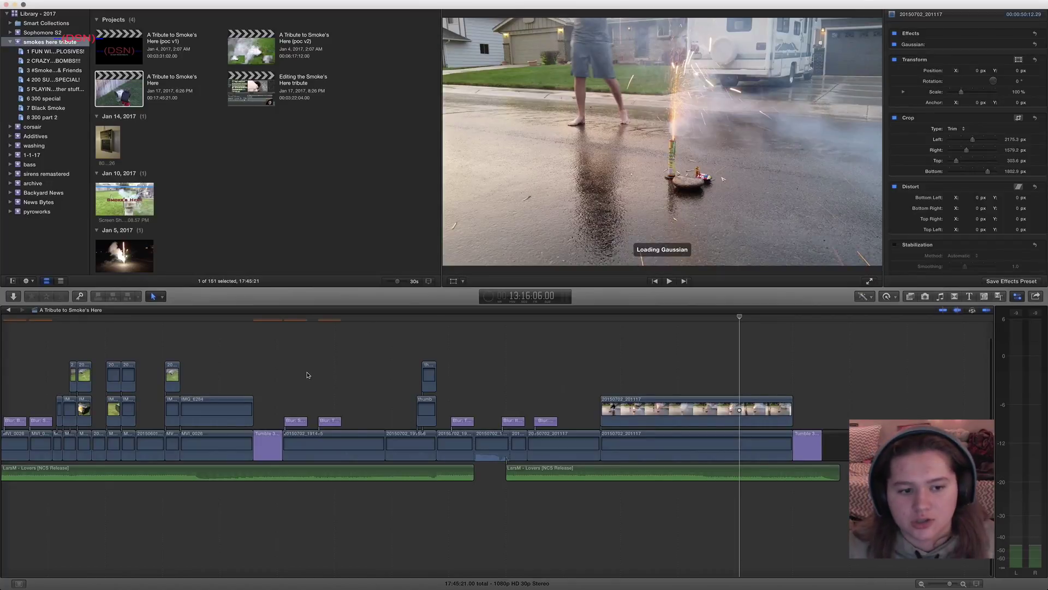
Review the earlier part of the timeline and preview the night-time microwave fire clips
scroll(307, 375, "left", 5)
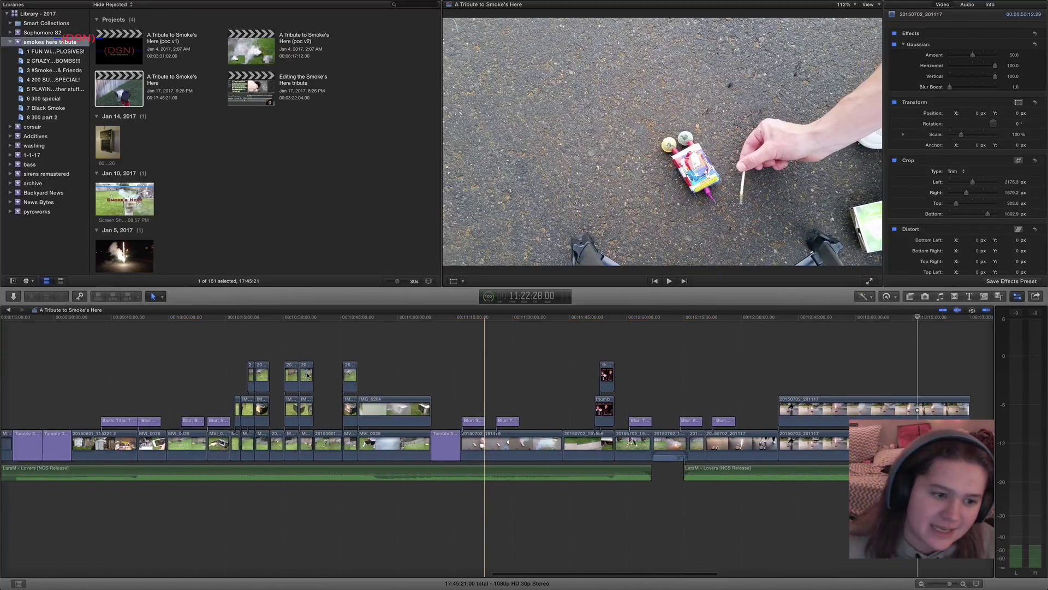
scroll(307, 375, "left", 3)
left_click(303, 375)
scroll(306, 375, "left", 5)
left_click(225, 427)
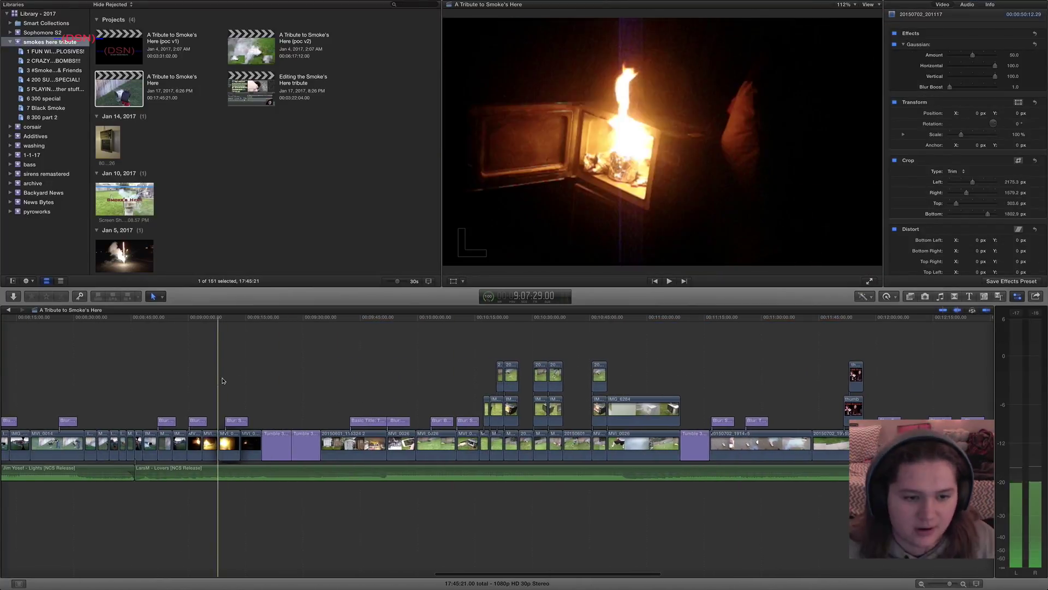
key("space")
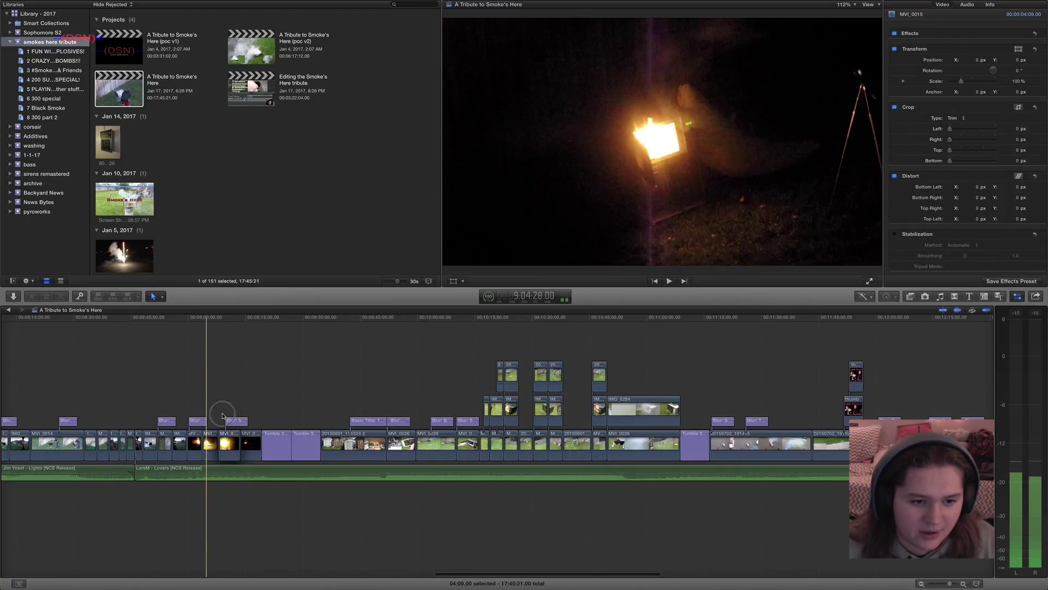
left_click(246, 392)
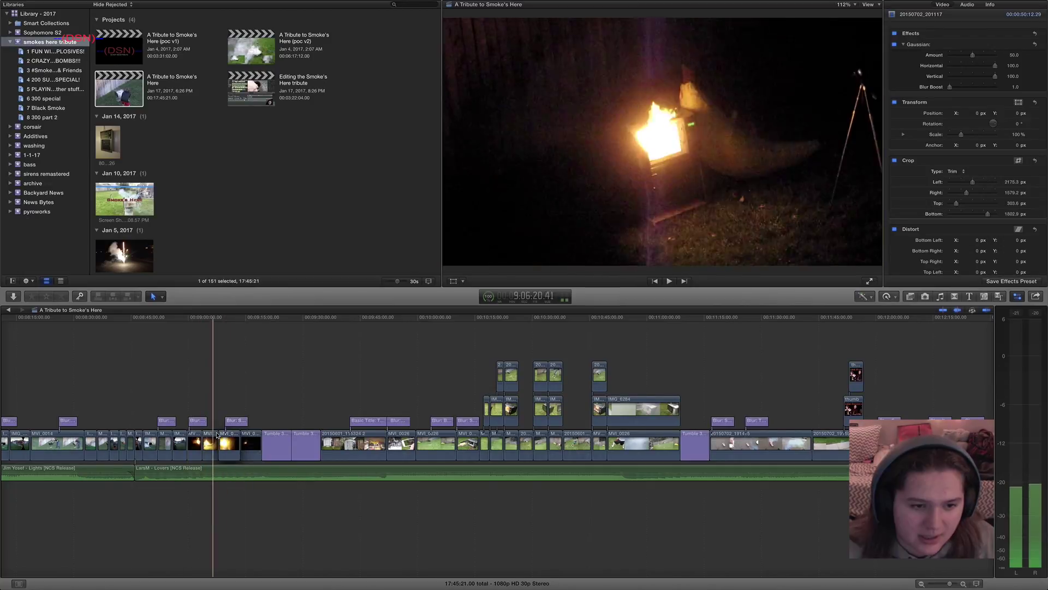
left_click(223, 437)
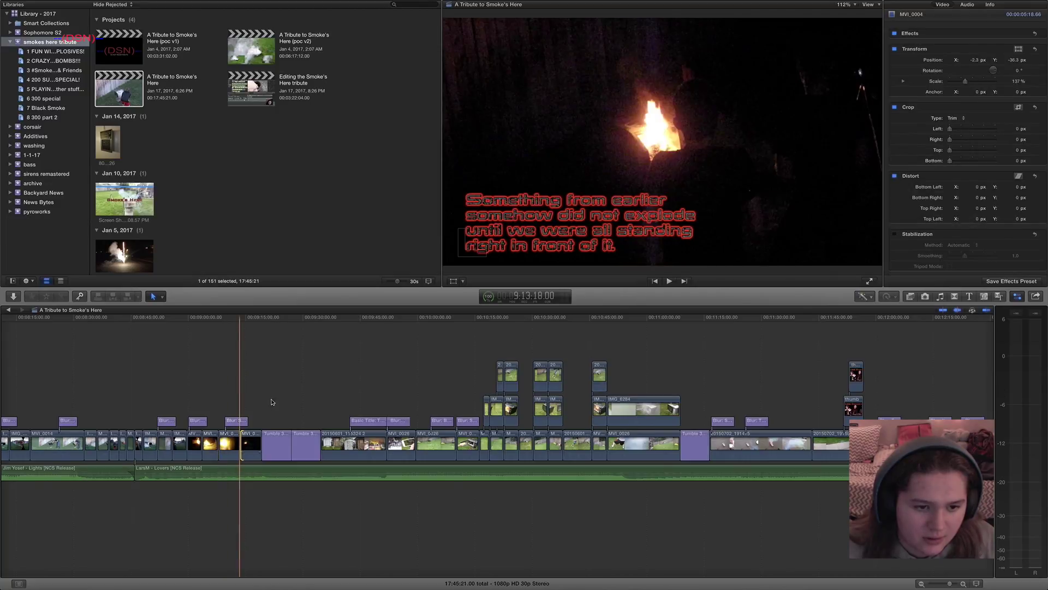
left_click(274, 390)
Play the four-angle smoke bomb section of the timeline in full screen and return to the editor
scroll(274, 390, "left", 15)
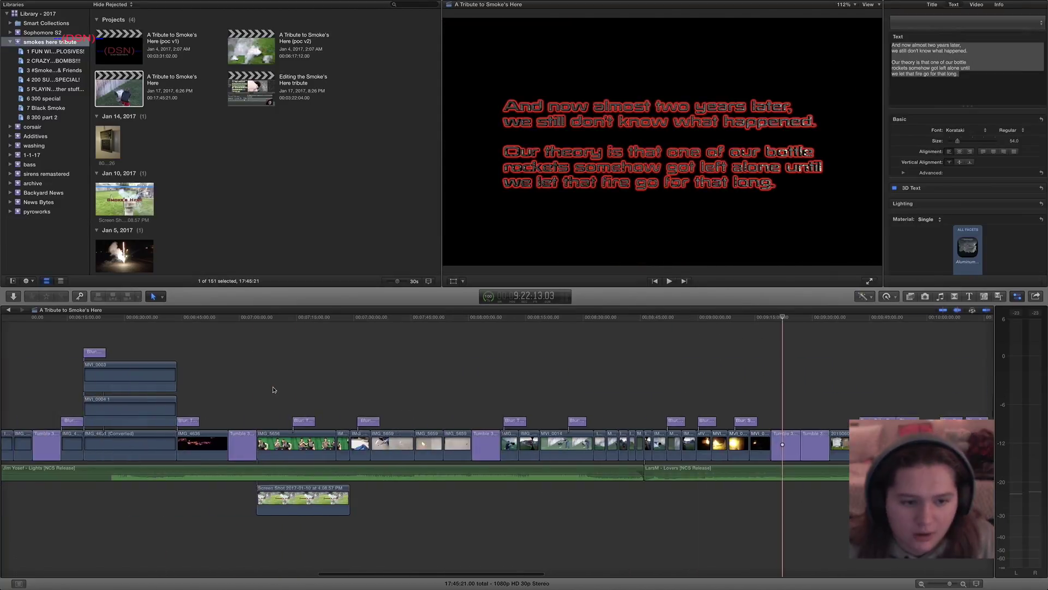
scroll(265, 387, "left", 3)
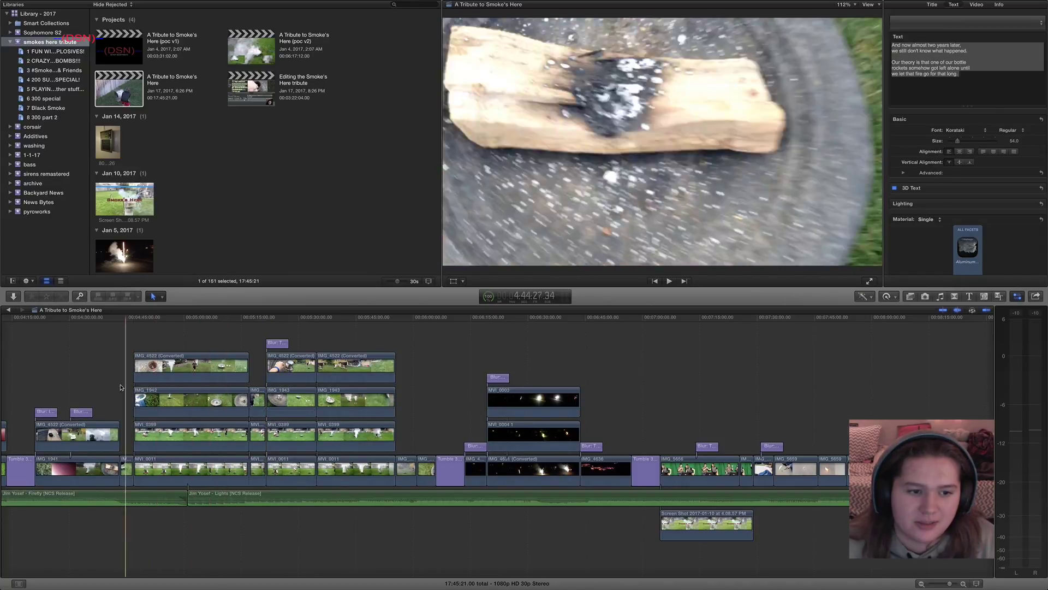
scroll(126, 400, "left", 2)
scroll(126, 400, "left", 1)
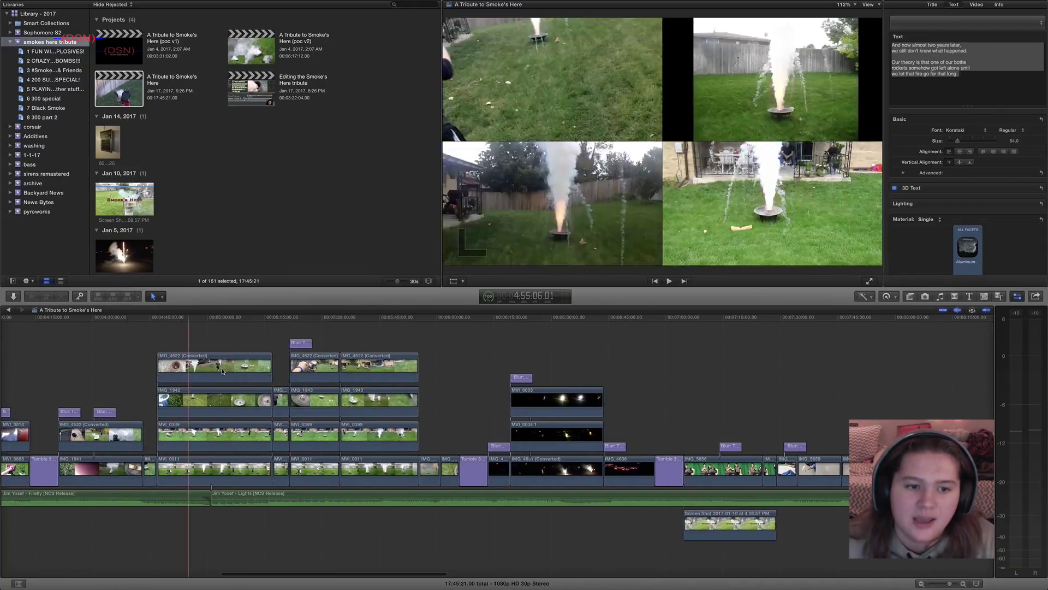
key("space")
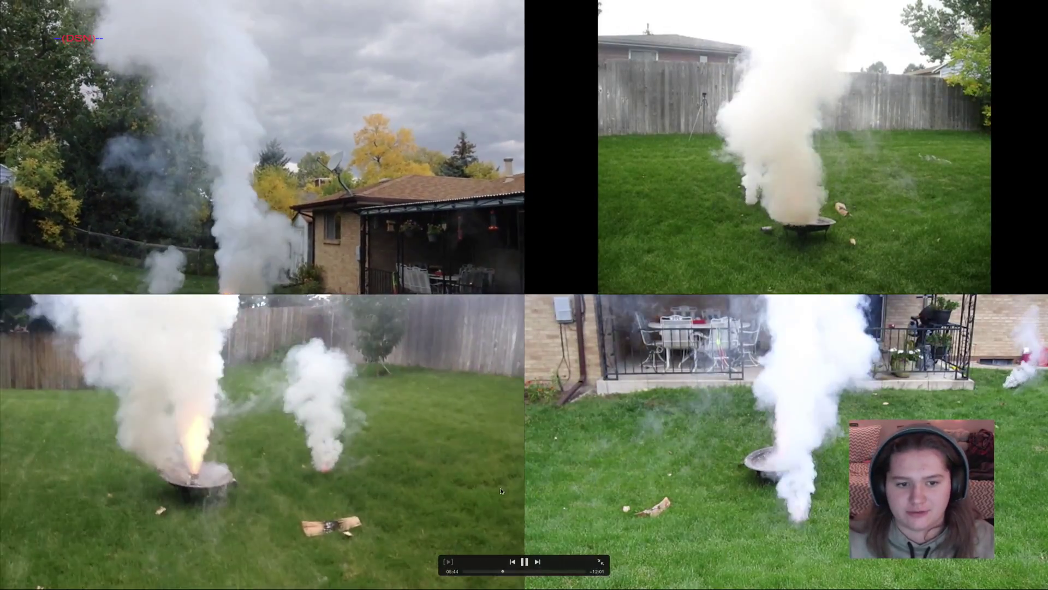
key("Escape")
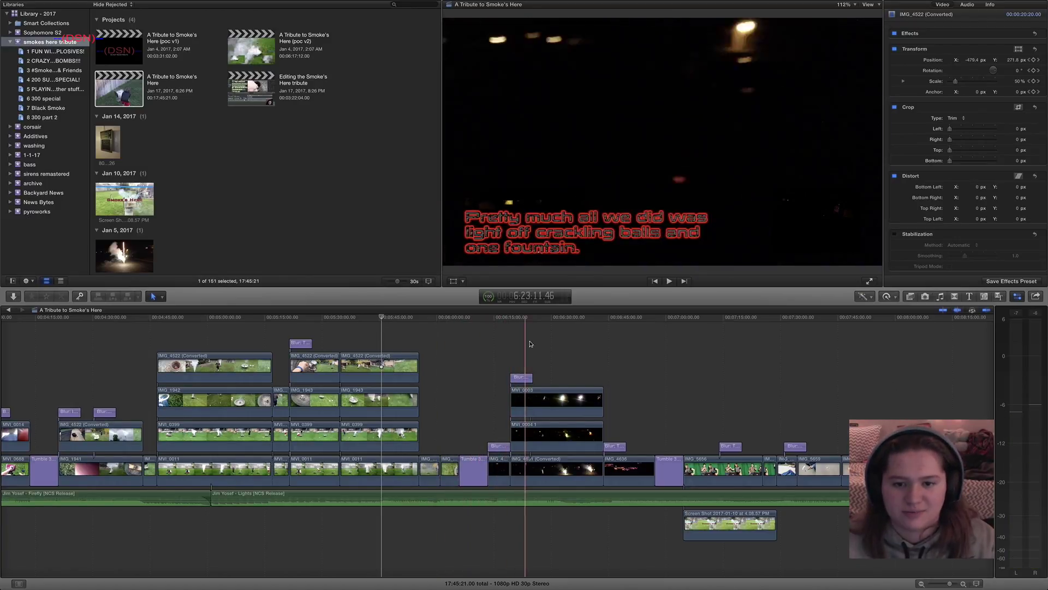
Select the stacked dark night clips with their titles to point them out, and clear the selection
left_click_drag(629, 345, 497, 473)
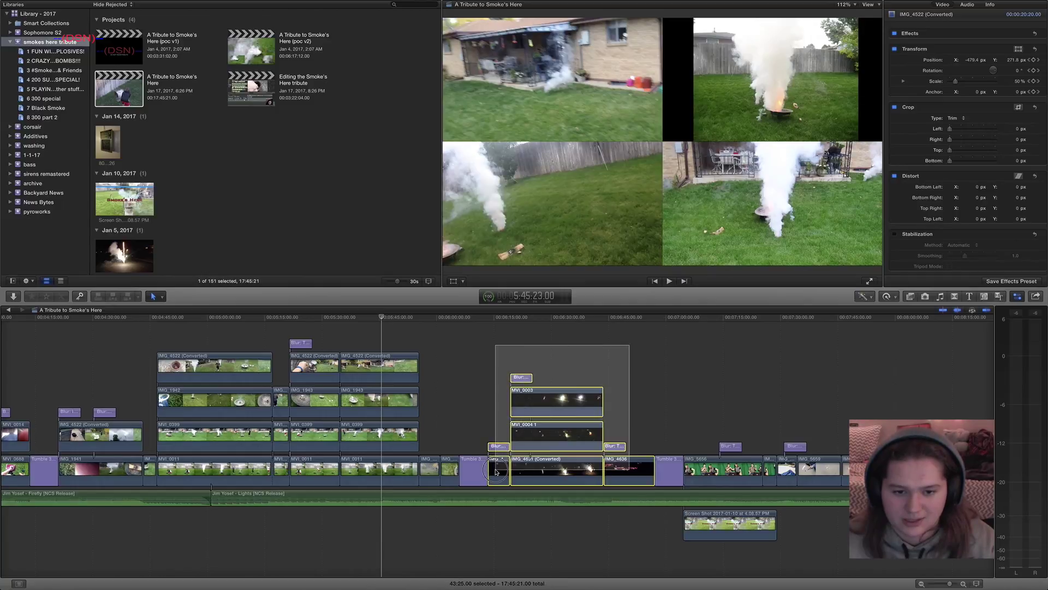
left_click(645, 453)
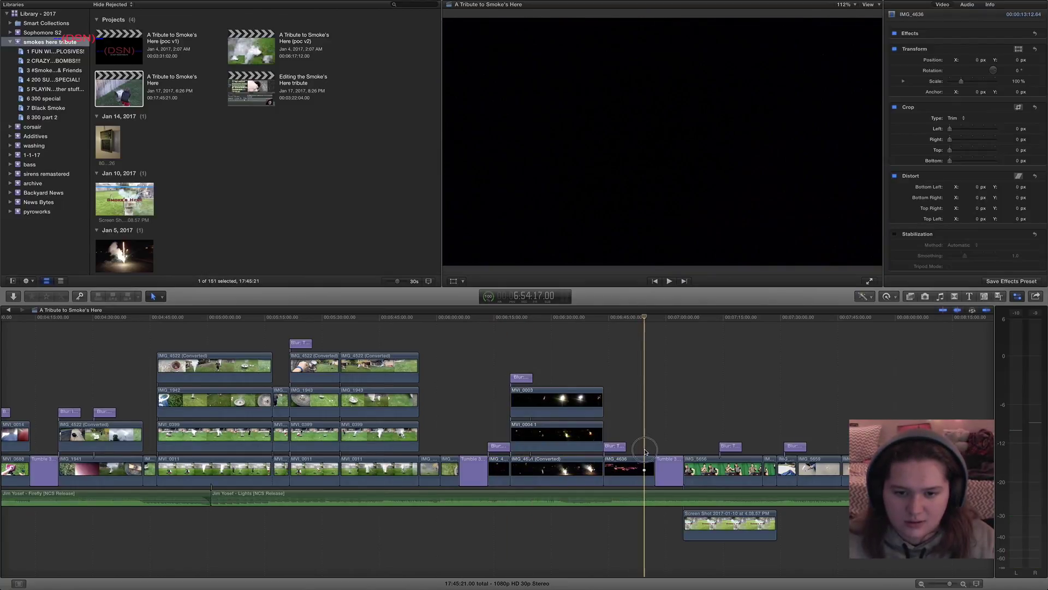
left_click_drag(598, 476, 495, 475)
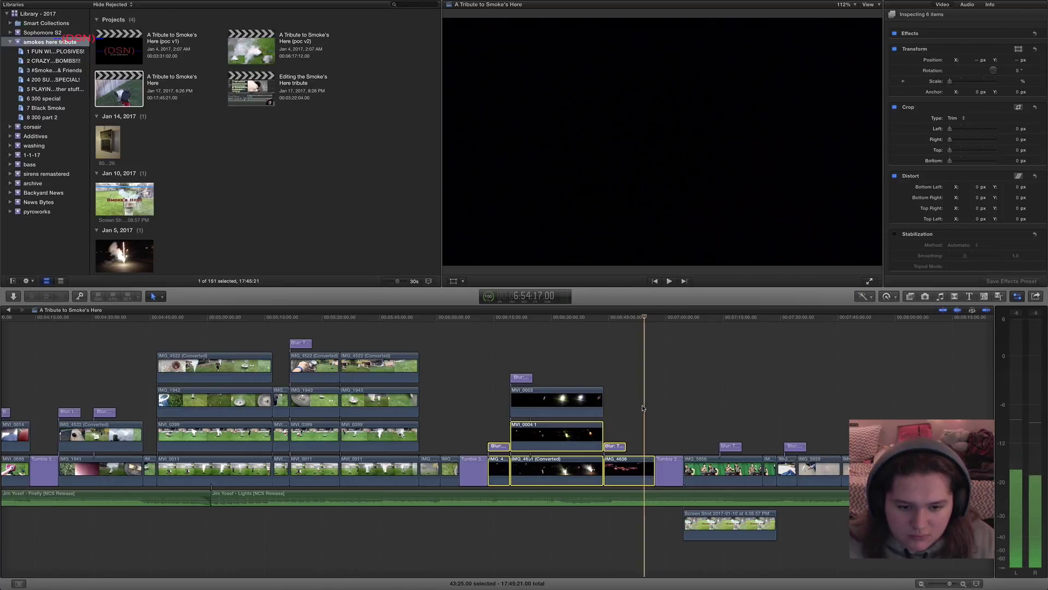
left_click(577, 355)
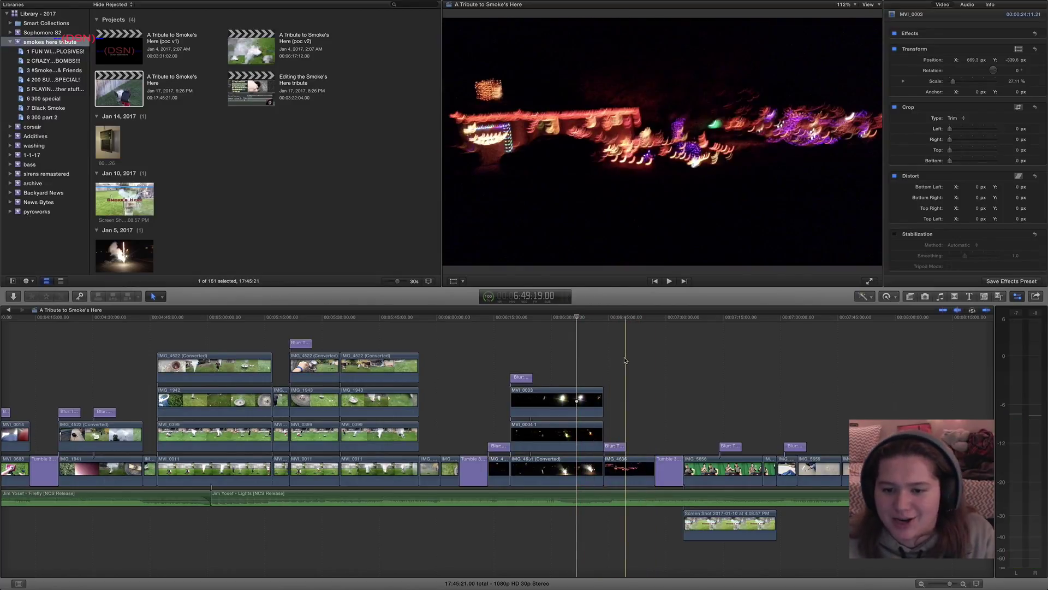
Examine the sections around the multi-angle and night clips, and play the microwave explosion and fire clips
scroll(746, 361, "right", 5)
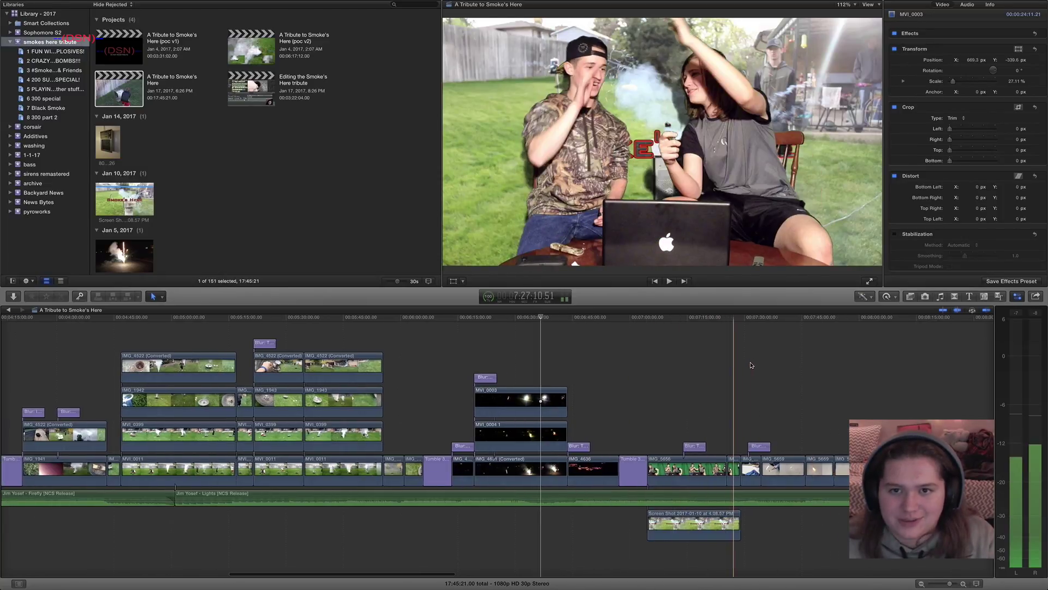
scroll(738, 364, "right", 15)
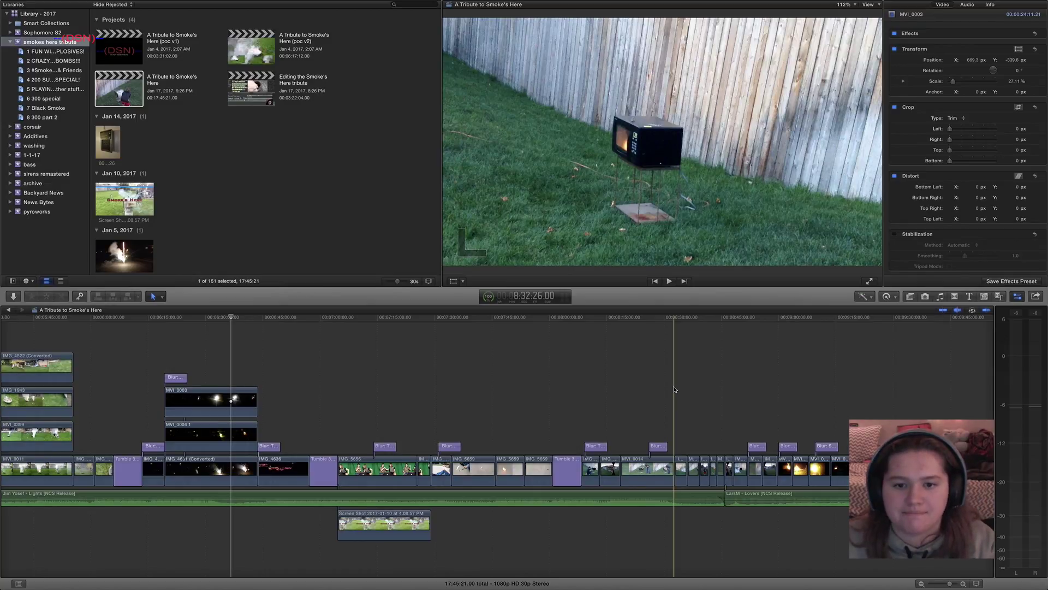
scroll(674, 389, "left", 15)
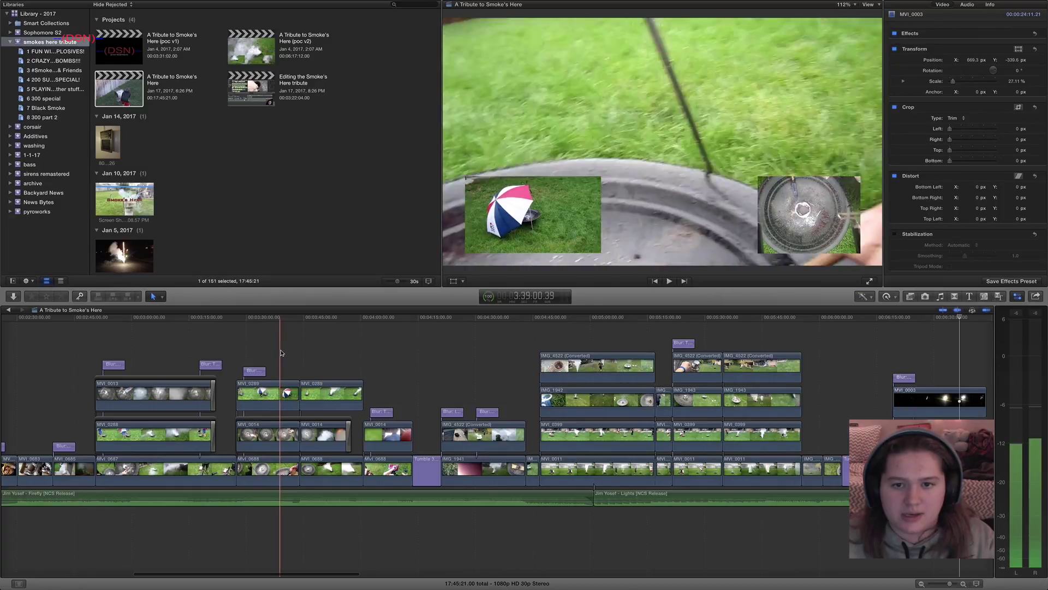
scroll(757, 372, "right", 20)
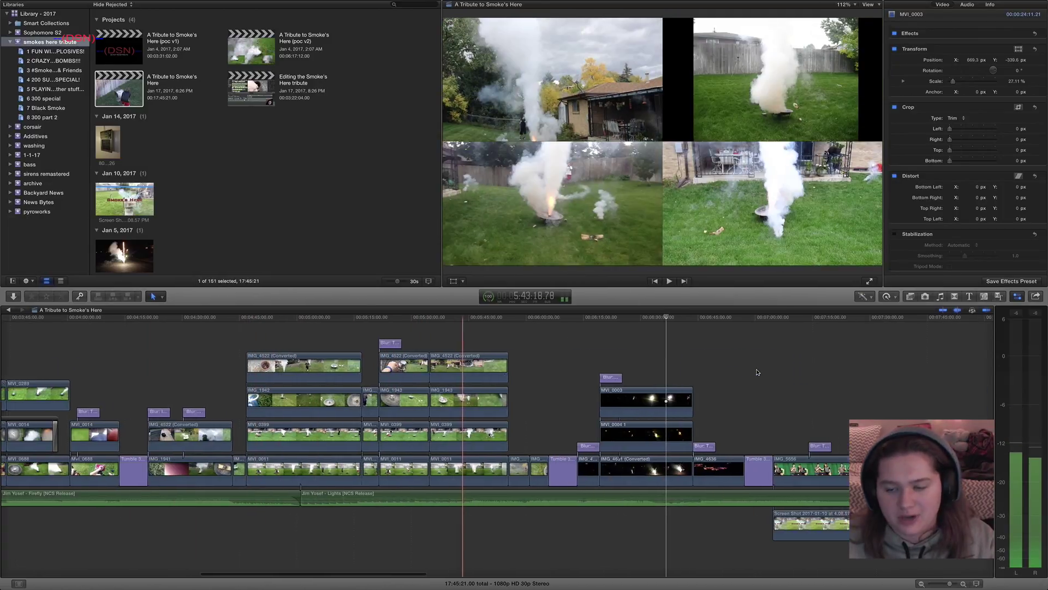
scroll(757, 373, "right", 3)
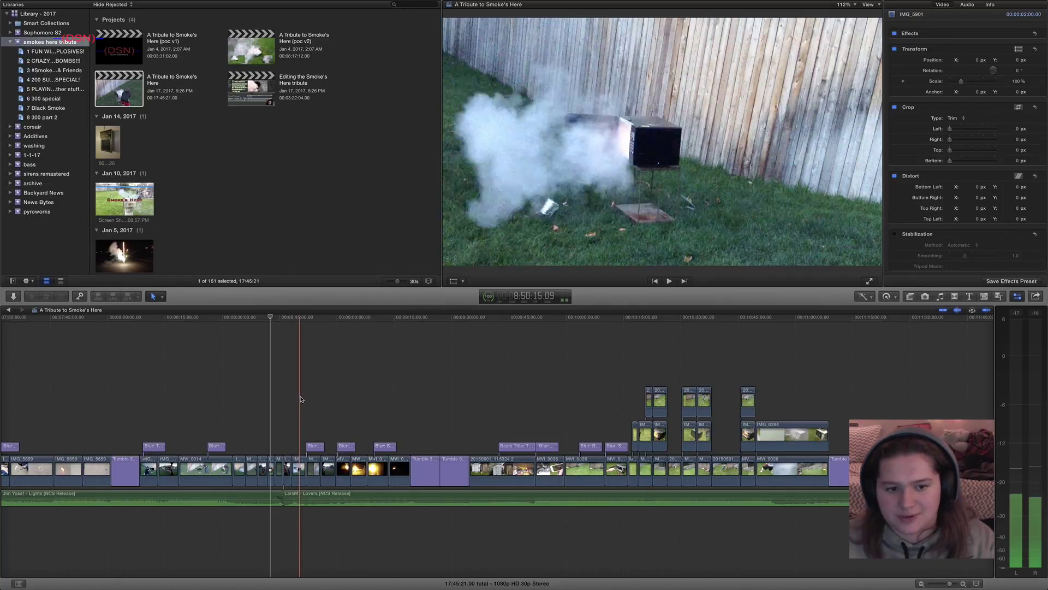
key("space")
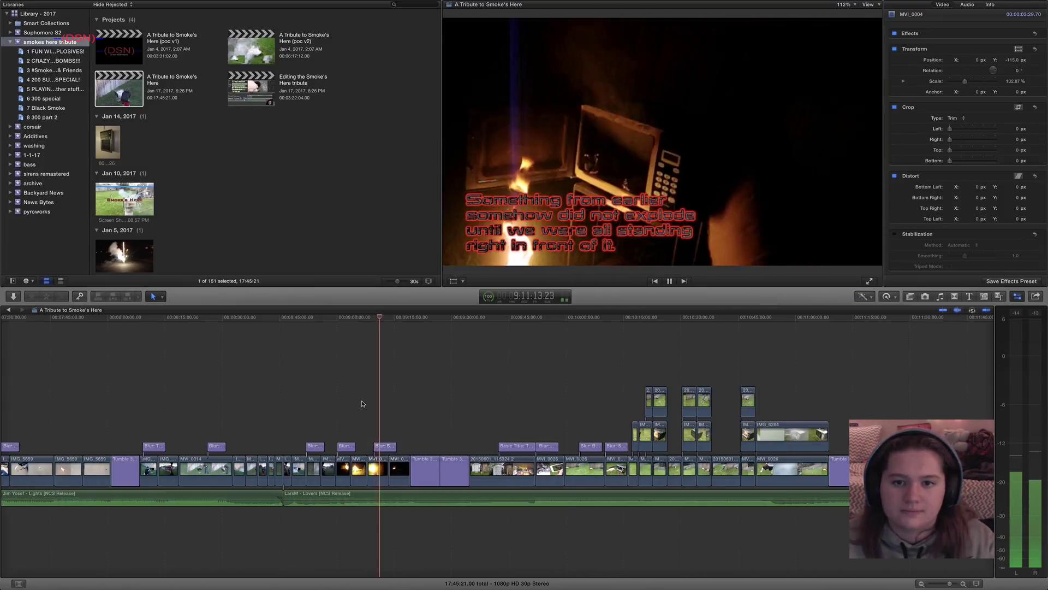
key("space")
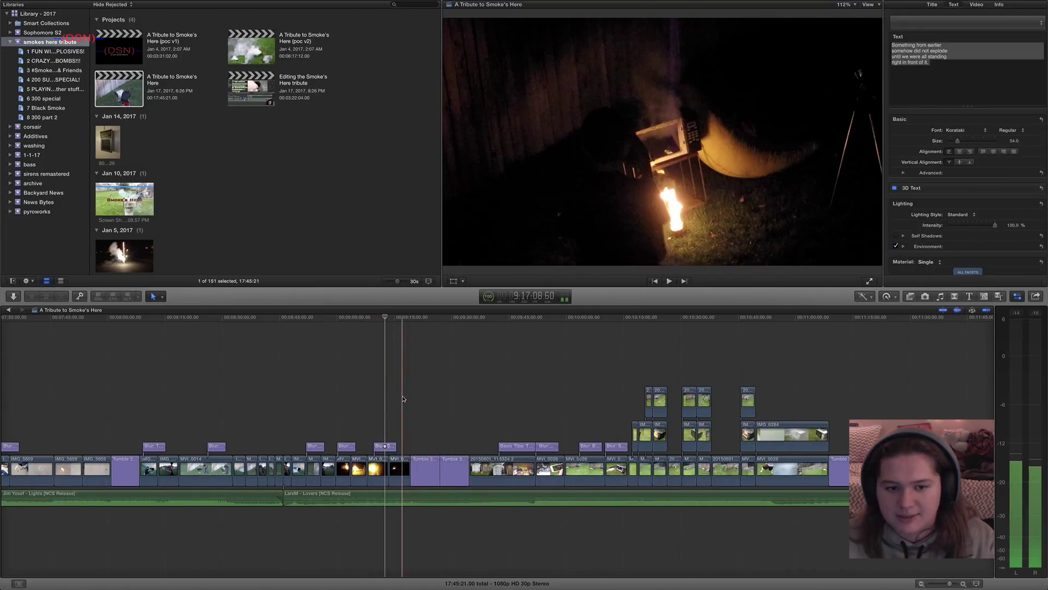
key("space")
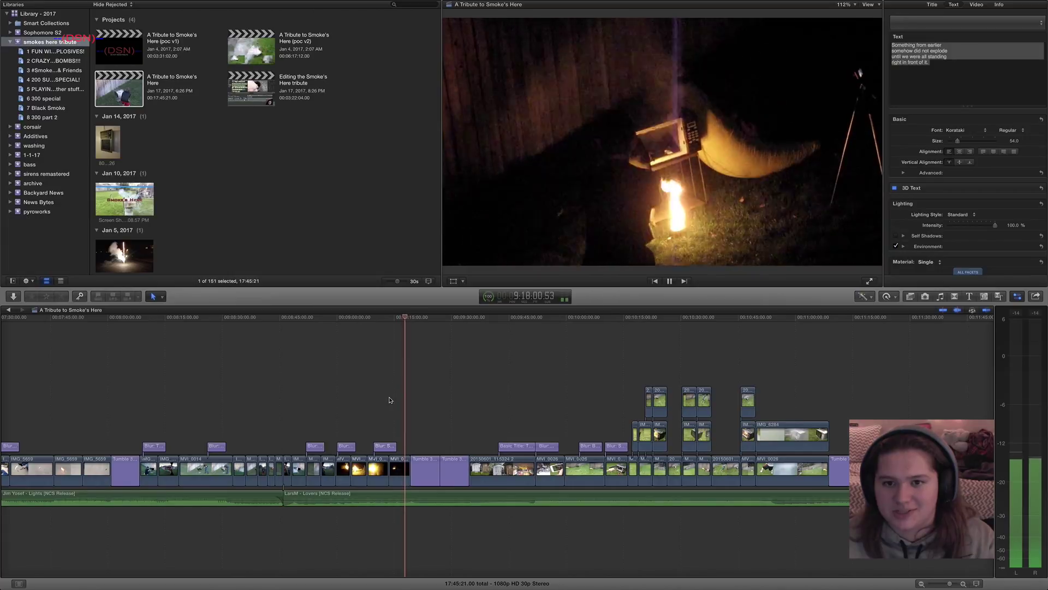
key("space")
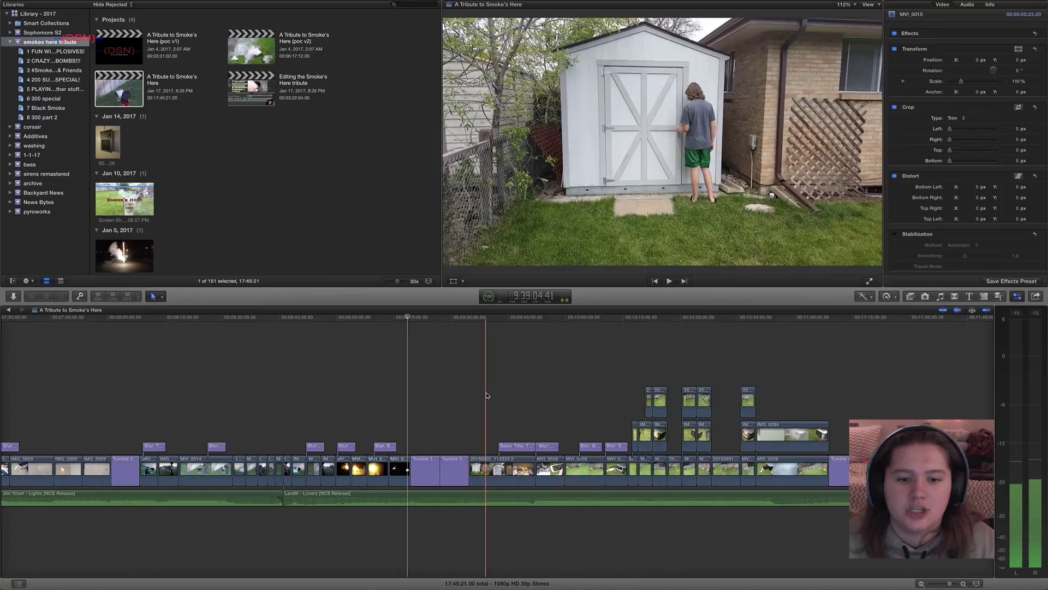
Place the playhead on the clip of the white garden shed and play it in full screen
left_click(486, 393)
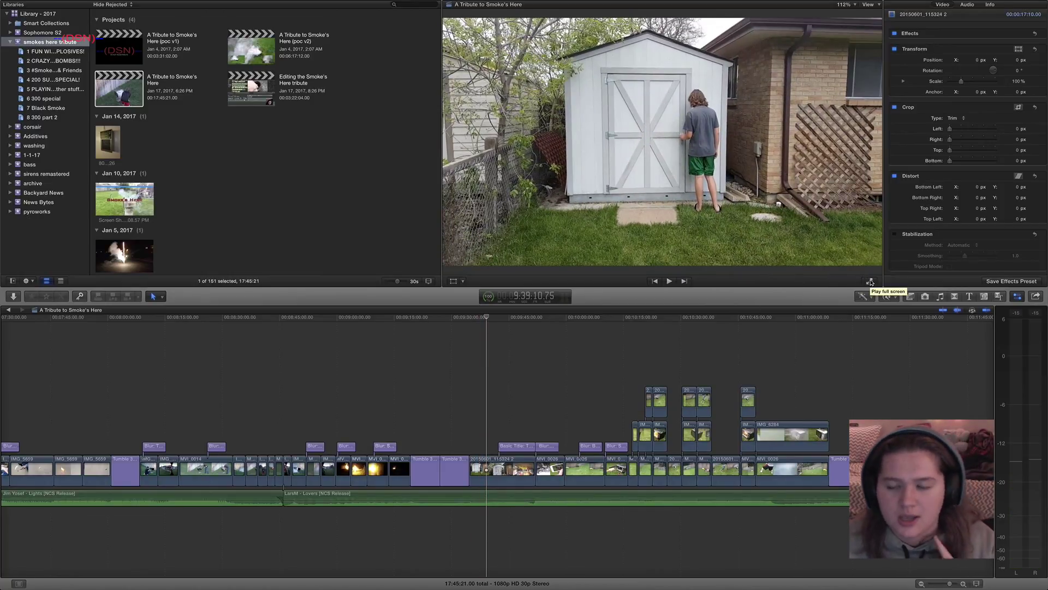
left_click(871, 281)
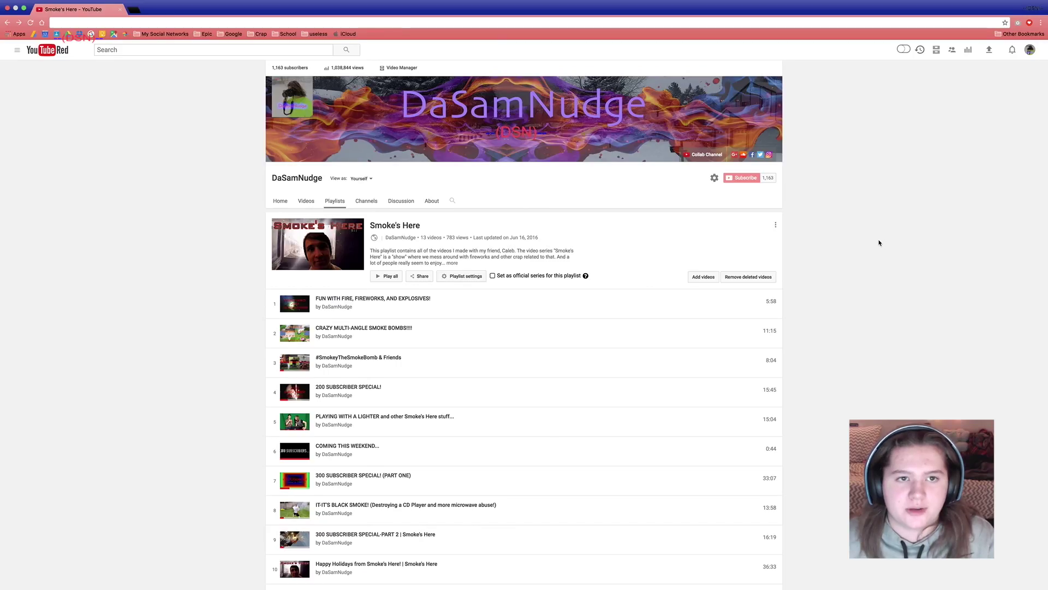
Open the video A Tribute to Smoke's Here from the Smoke's Here YouTube playlist and skip to its microwave section
scroll(879, 243, "down", 5)
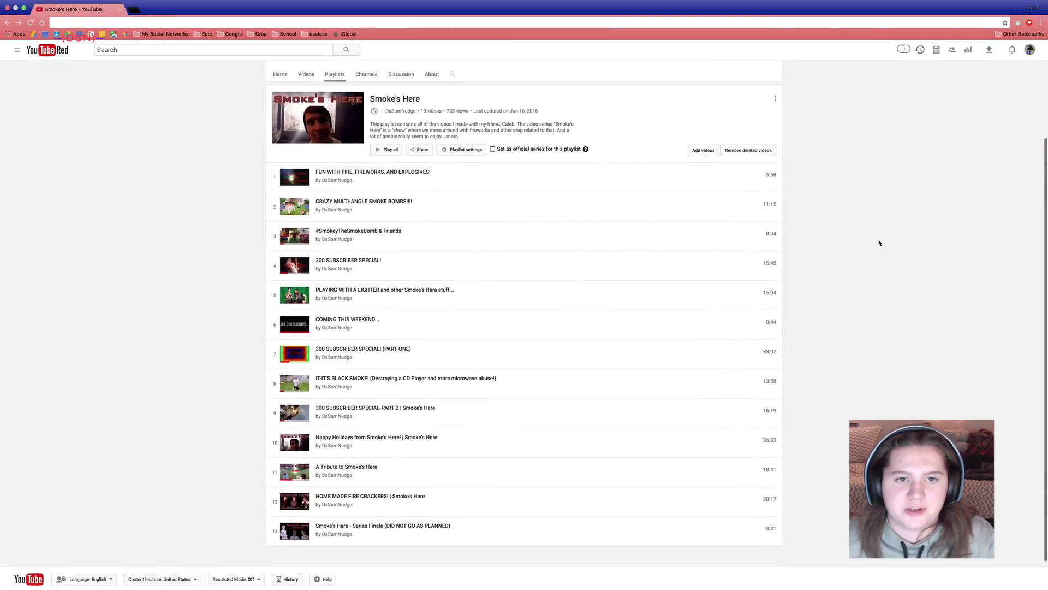
scroll(879, 243, "down", 2)
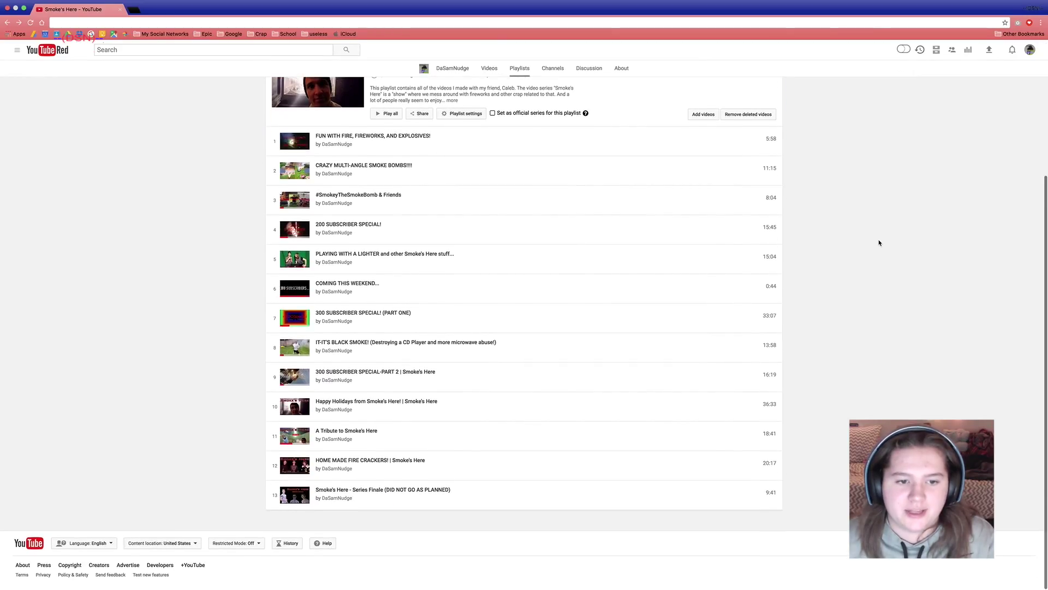
left_click(299, 433)
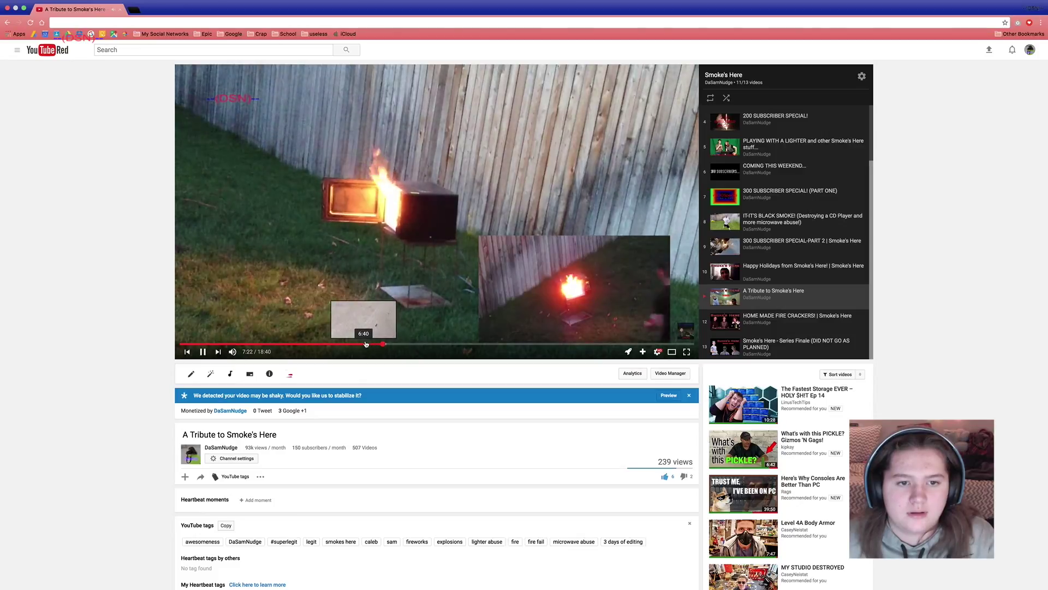
left_click(377, 344)
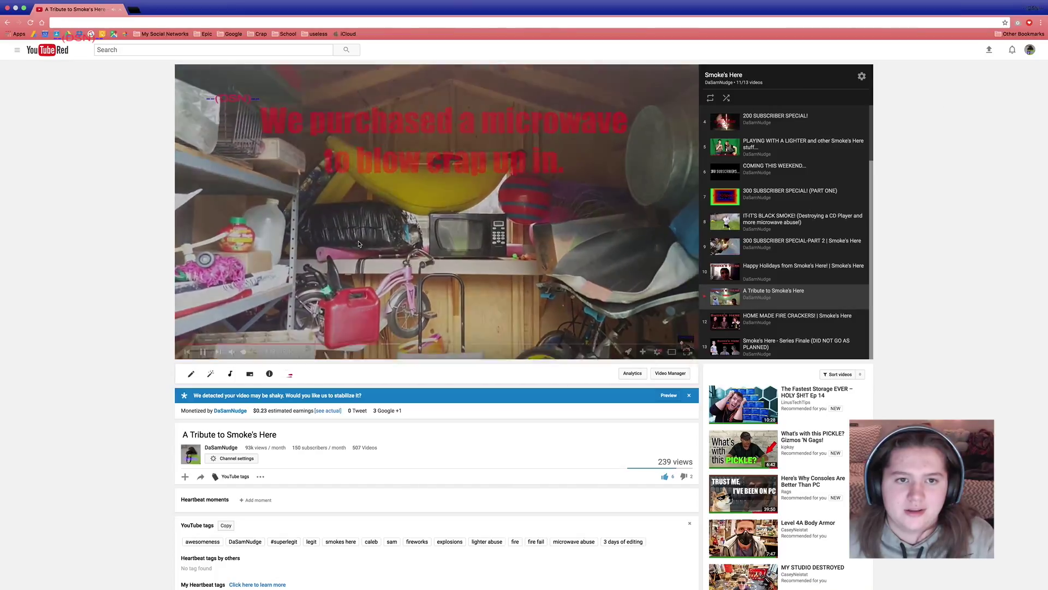
Pause the tribute video, expand its full description, and look over the song credits and viewer comments
left_click(422, 235)
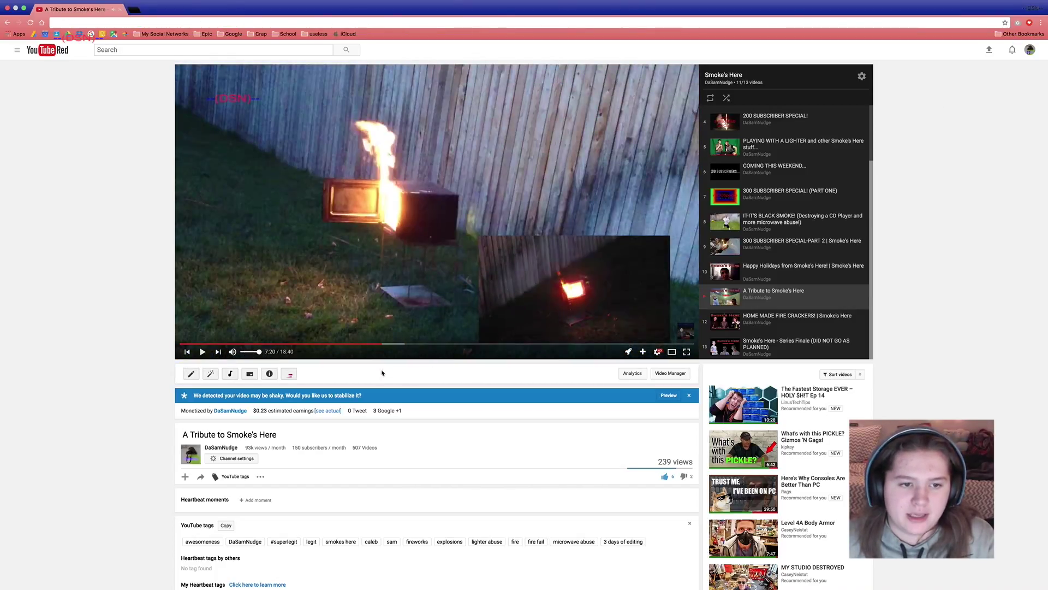
scroll(151, 370, "down", 5)
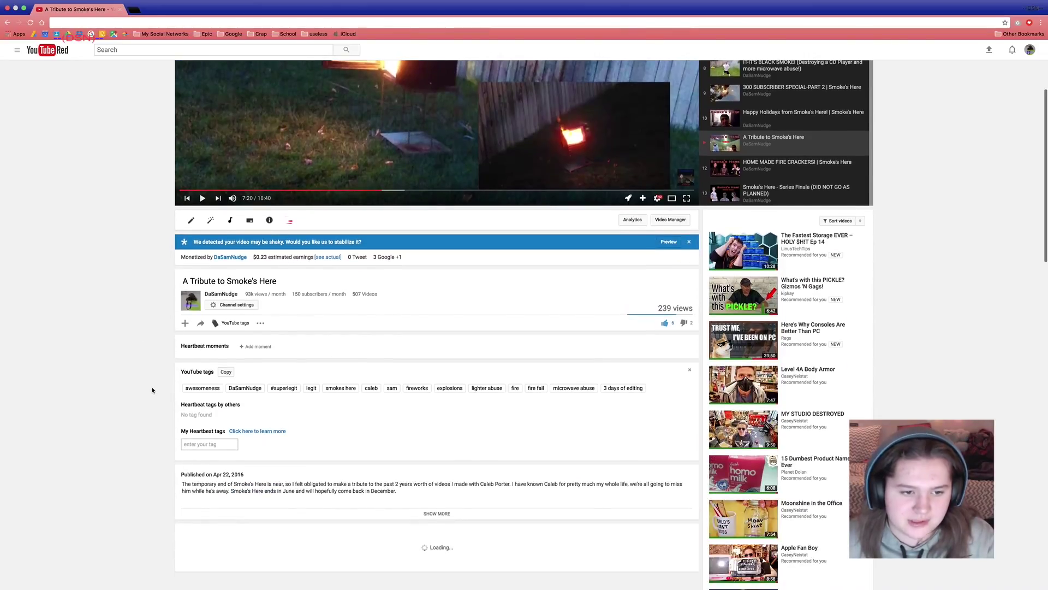
left_click(436, 492)
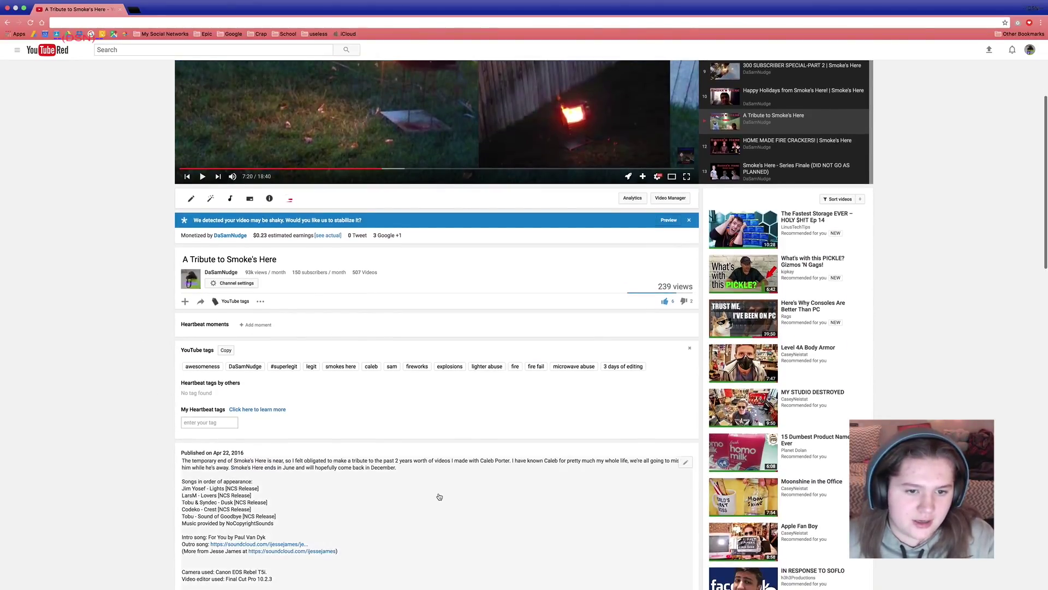
scroll(191, 483, "down", 3)
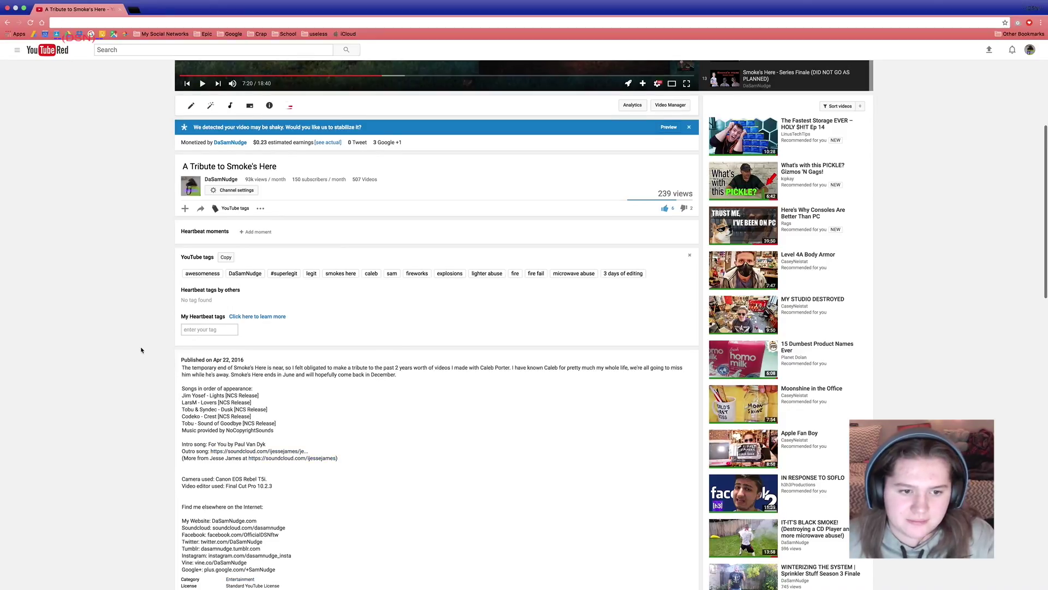
scroll(141, 349, "down", 7)
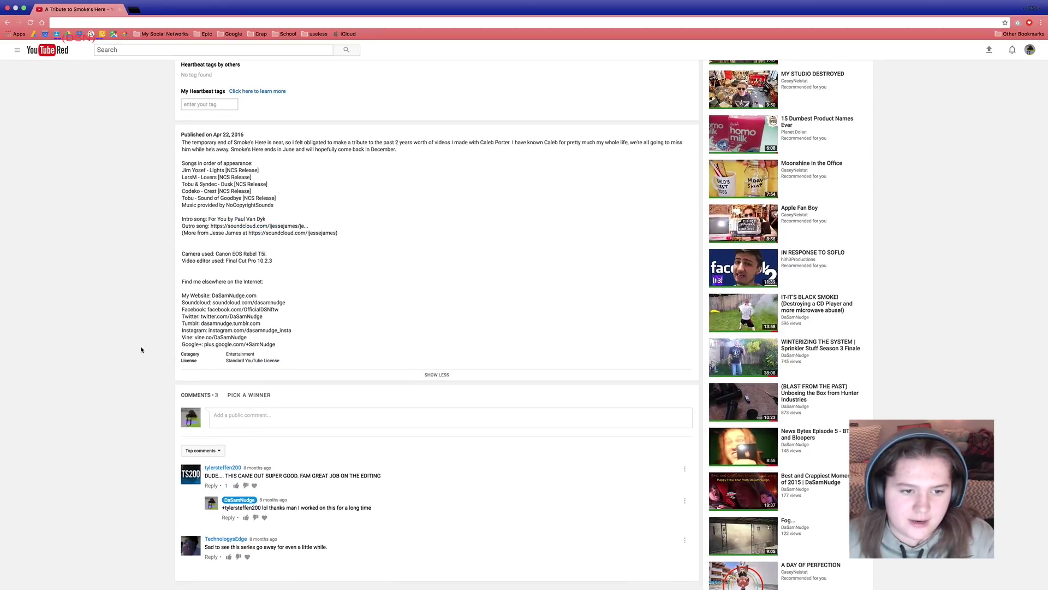
scroll(141, 350, "up", 15)
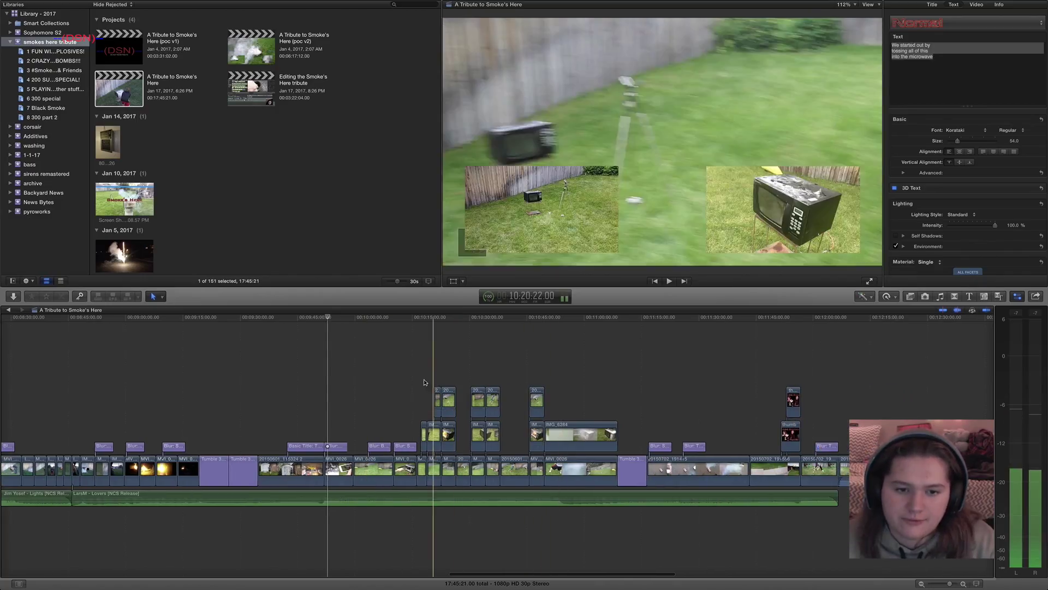
Switch back to Final Cut Pro and play the first stacked multi-angle microwave fire clips in the tribute project
key("space")
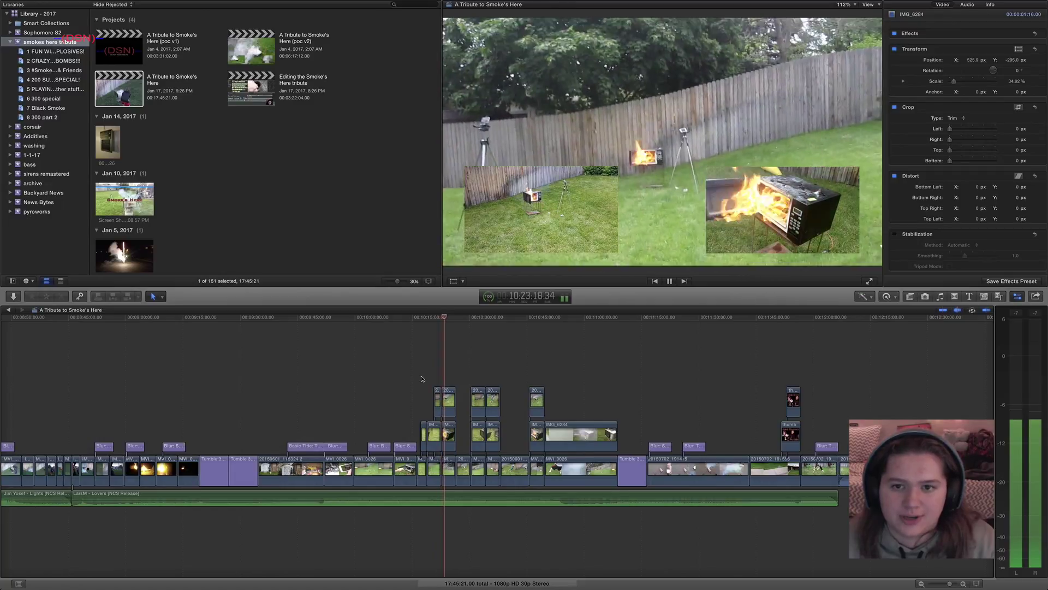
key("space")
key("space")
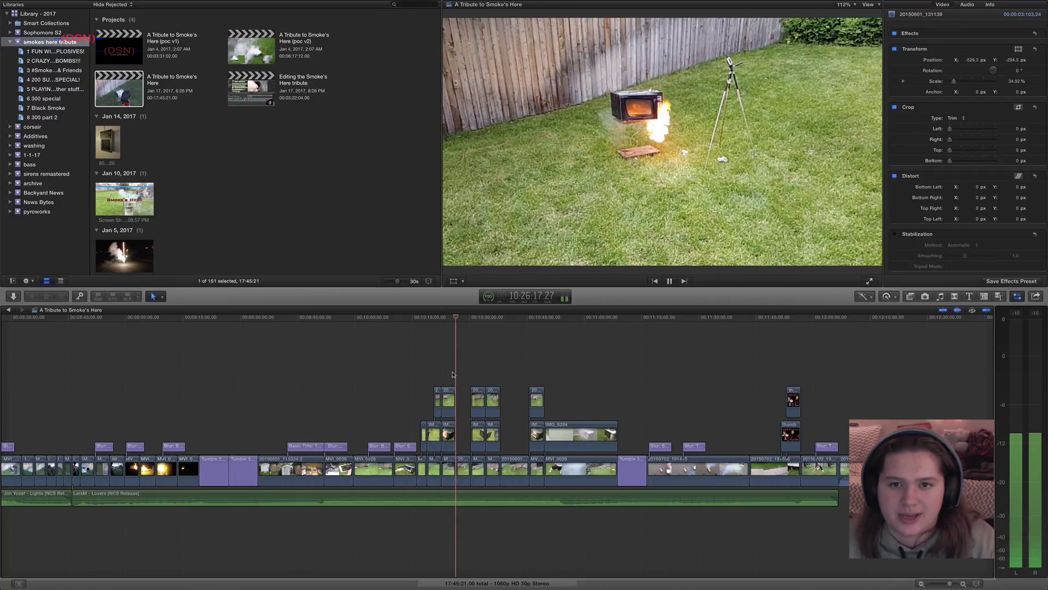
key("space")
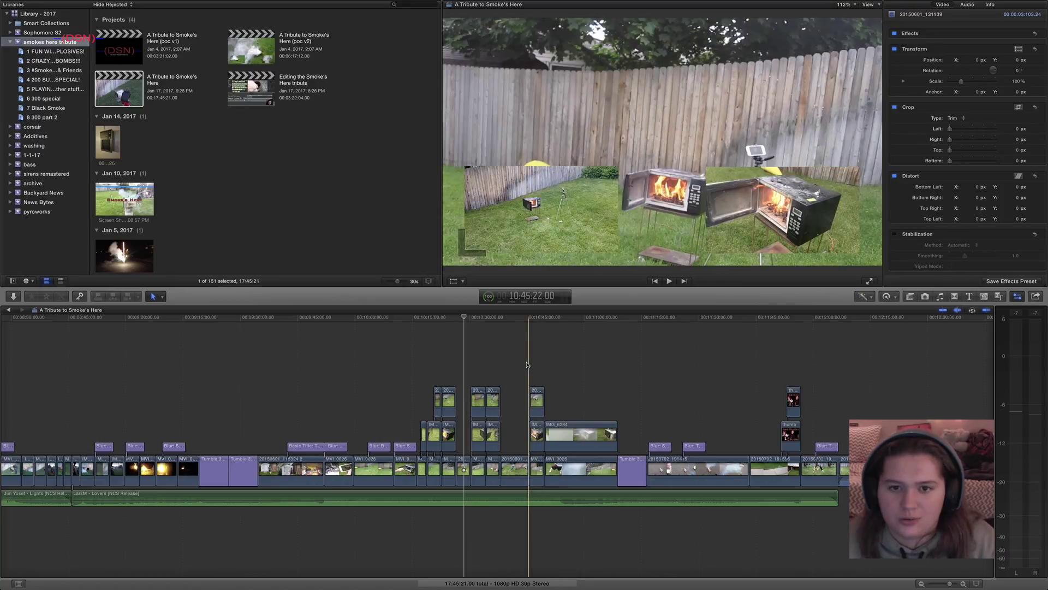
Play the last three-angle microwave fire section through to the side-by-side smoke clips
key("space")
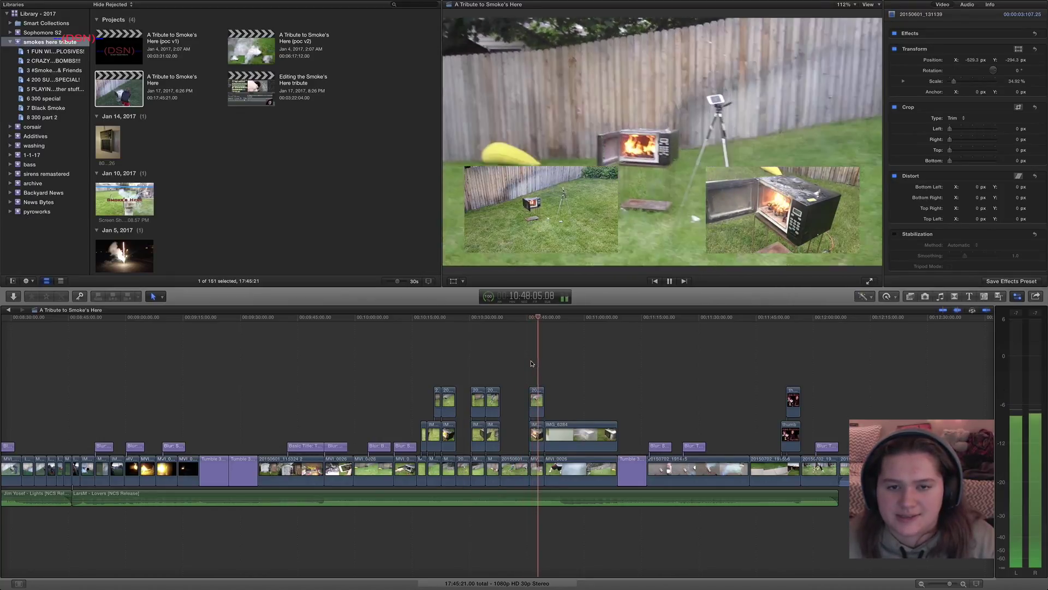
key("space")
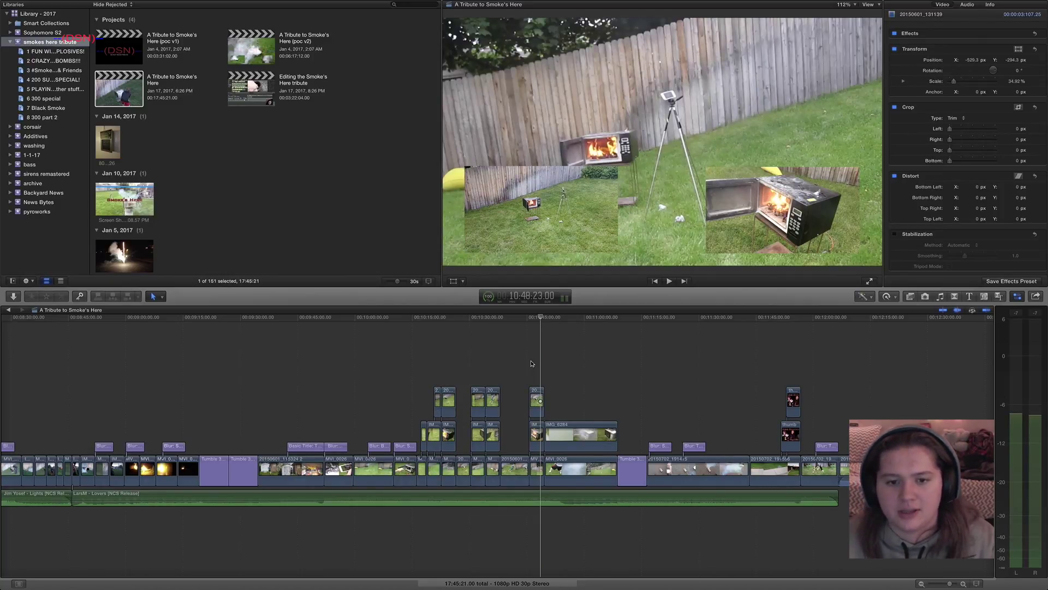
key("space")
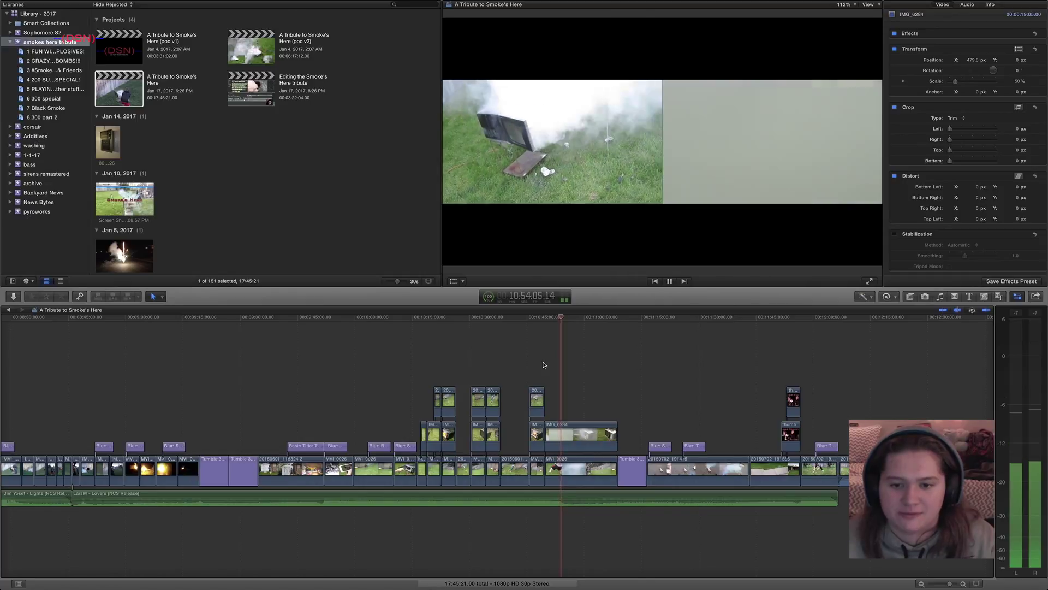
key("space")
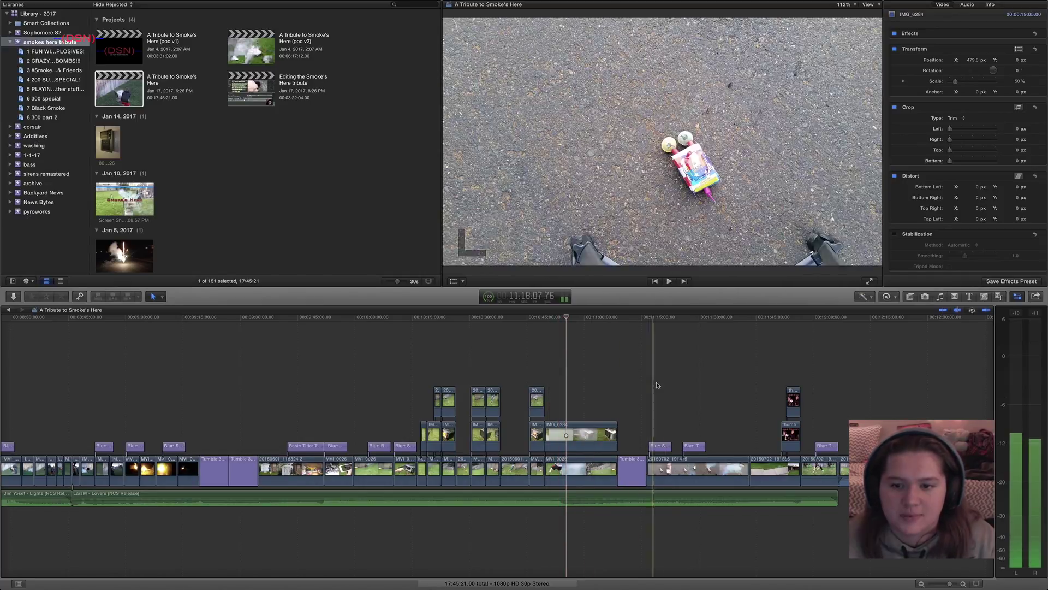
Look over the street fireworks section, placing the playhead at the stacked thumbnail clips, the smoke clip and the sparking fireworks clip
scroll(672, 387, "right", 10)
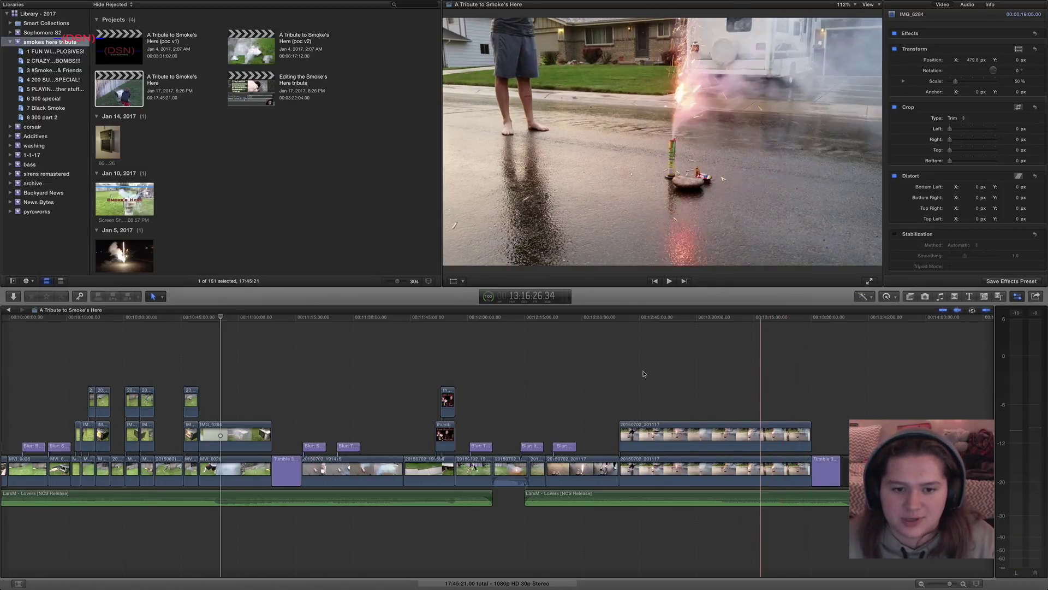
left_click(435, 362)
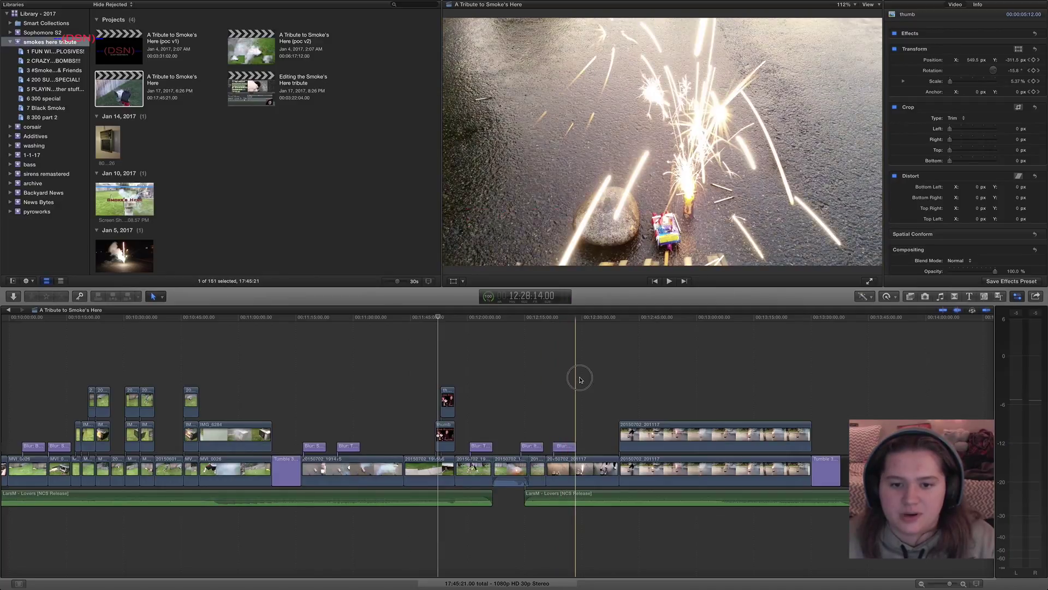
left_click(575, 377)
left_click(376, 354)
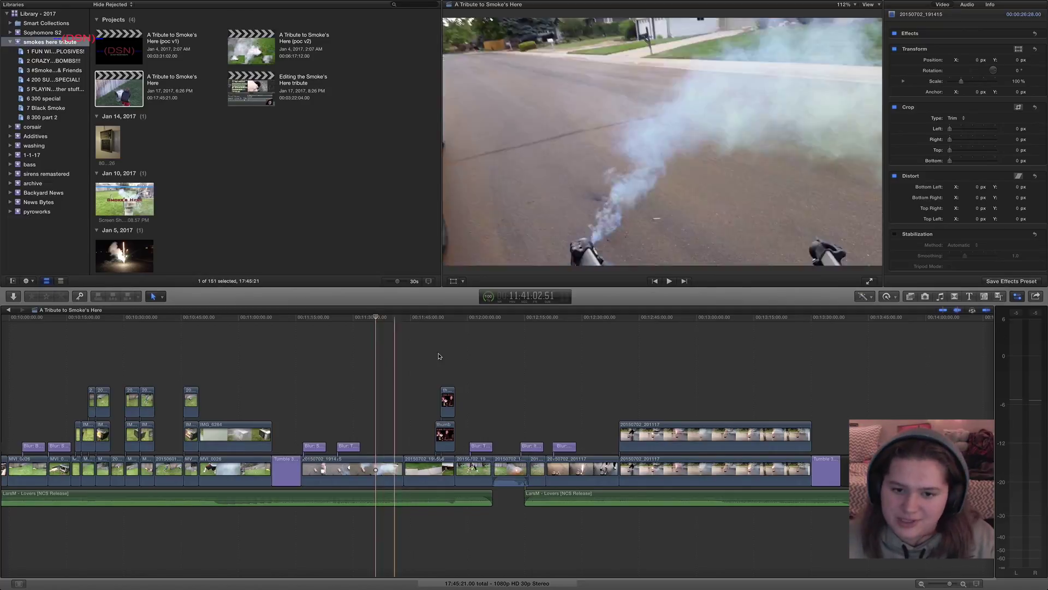
left_click(576, 374)
key("space")
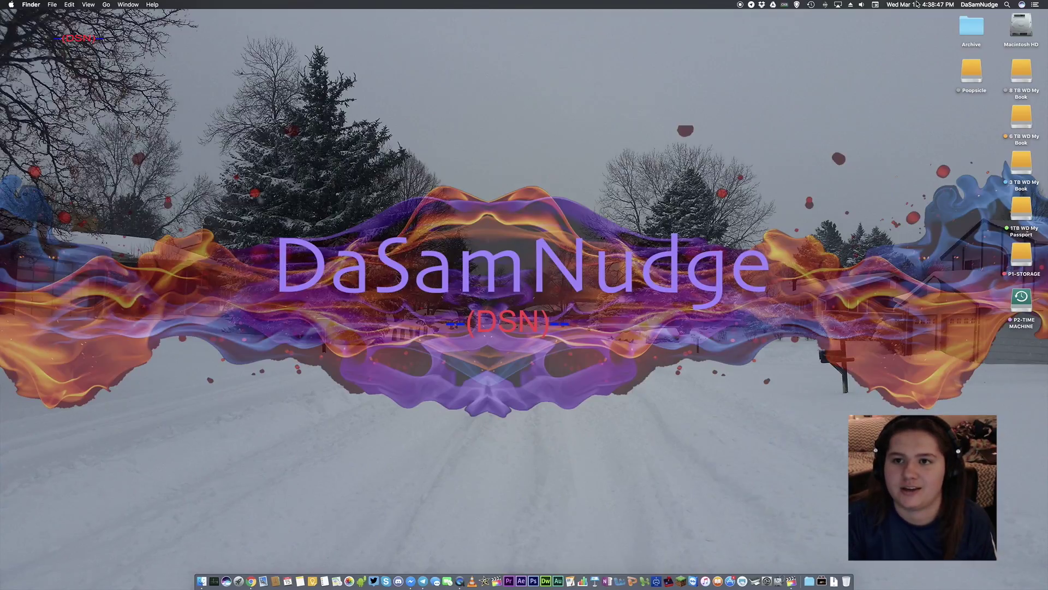
Point out the current date on the desktop, switch to Final Cut Pro, and review the tribute timeline's opening and first multi-angle smoke clips
left_click(918, 4)
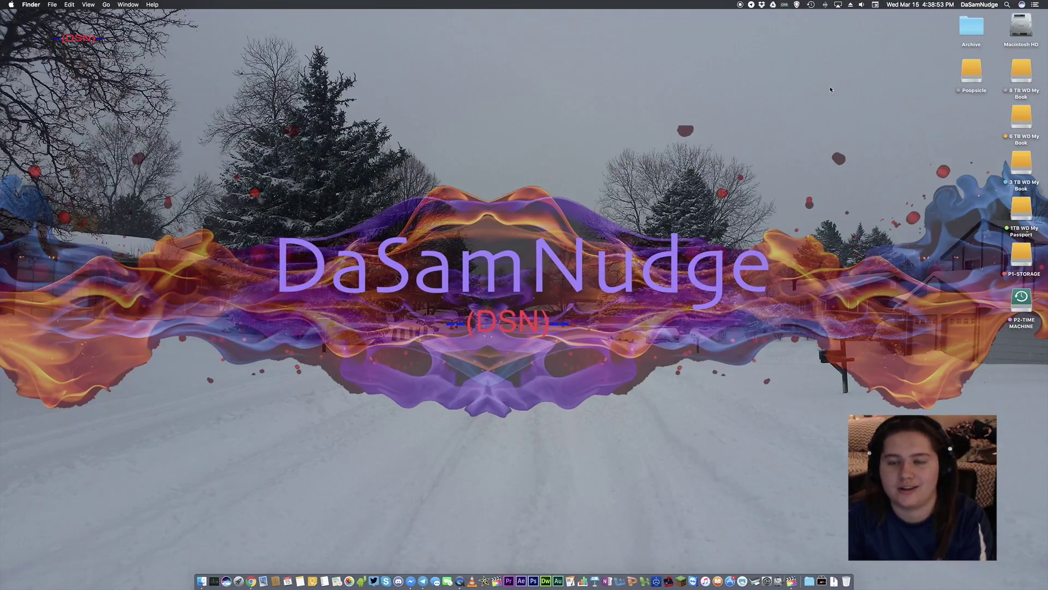
key("ctrl+Right")
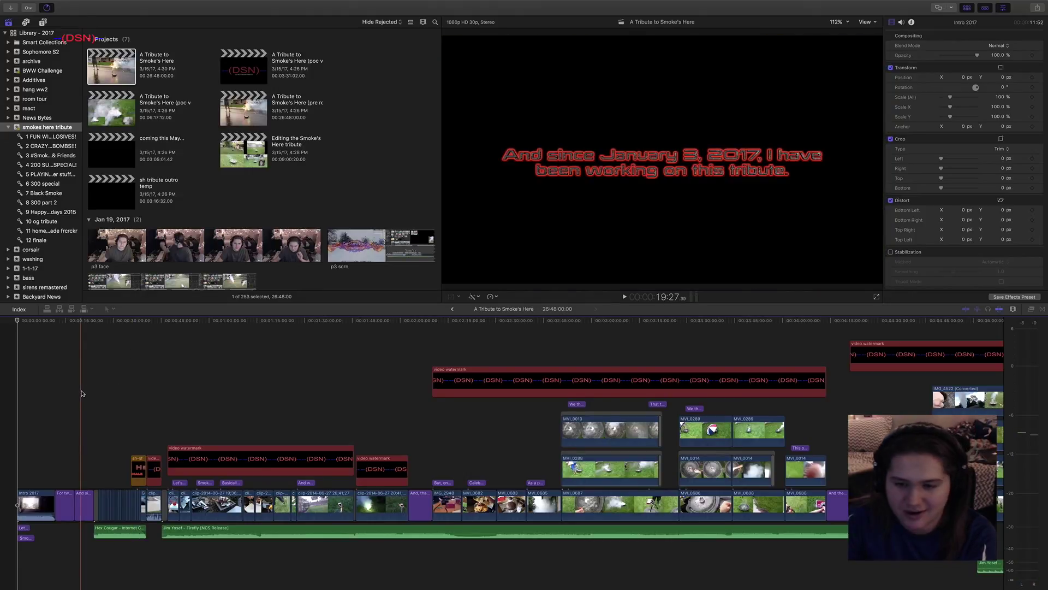
left_click(138, 386)
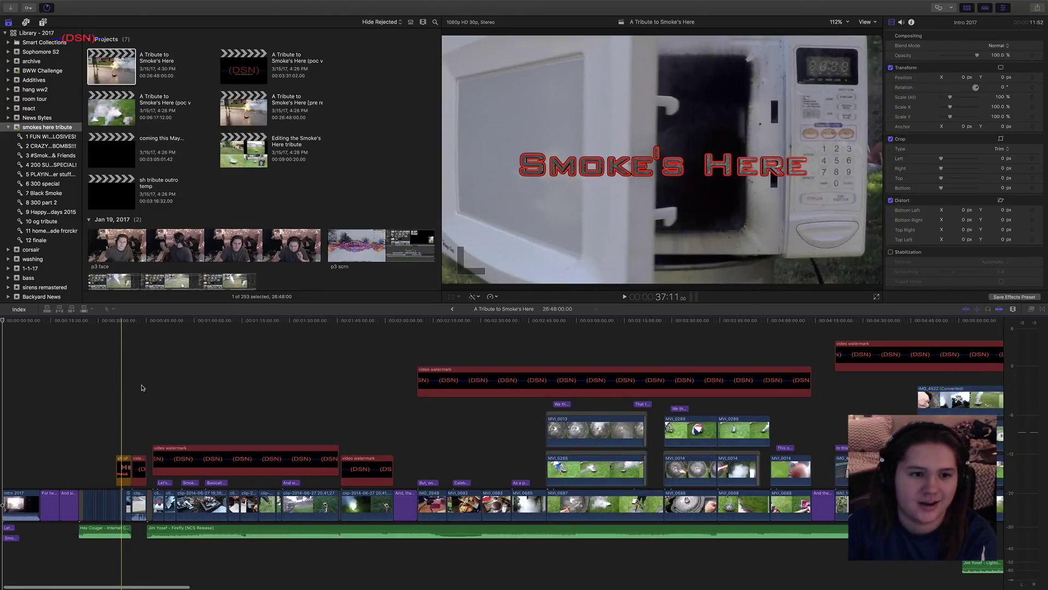
scroll(141, 387, "right", 5)
scroll(141, 387, "right", 5)
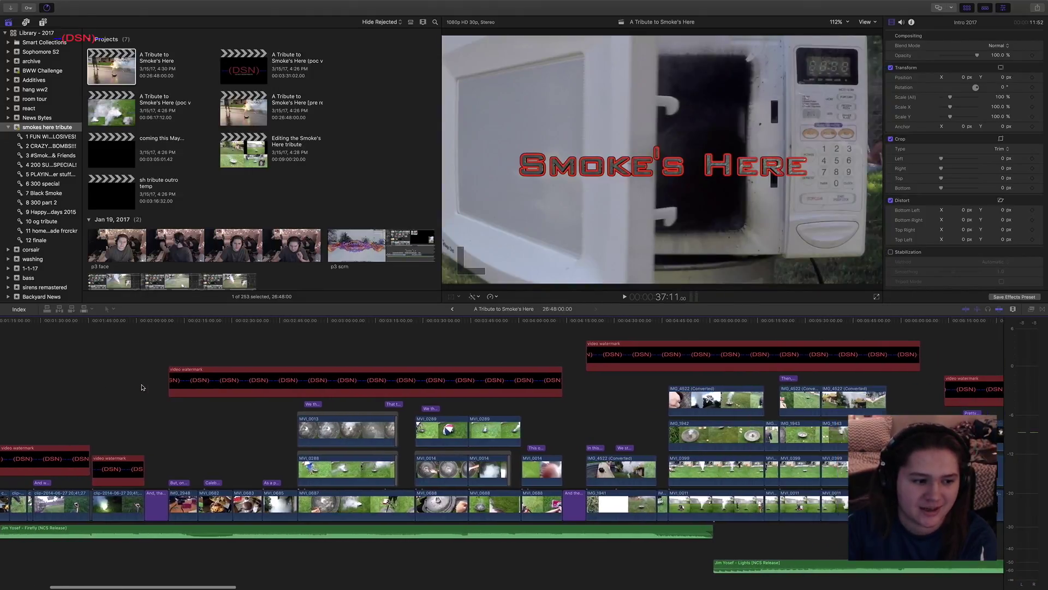
scroll(141, 387, "right", 3)
scroll(141, 387, "left", 8)
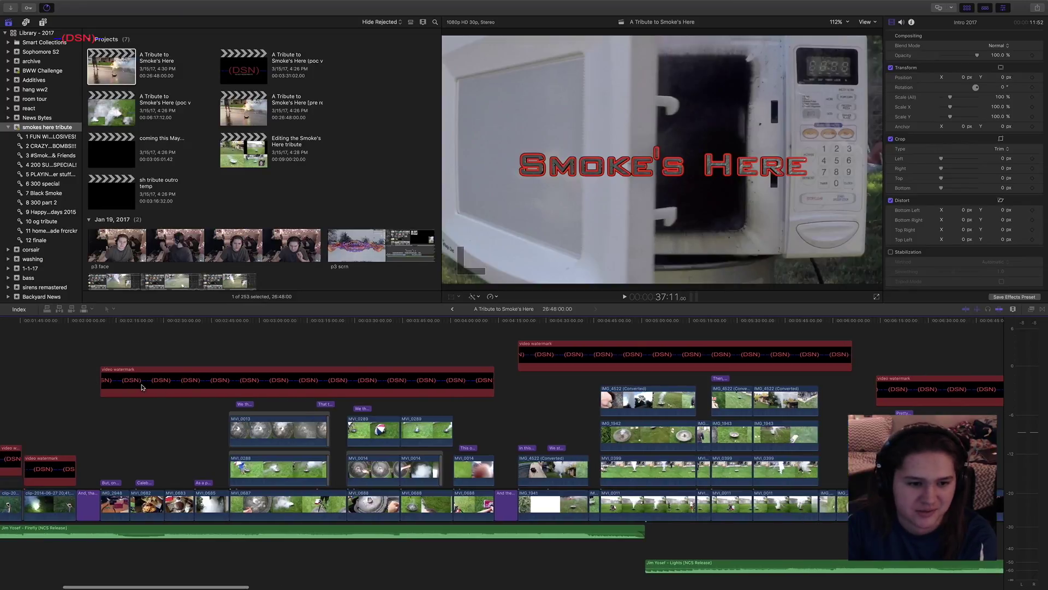
scroll(141, 387, "right", 10)
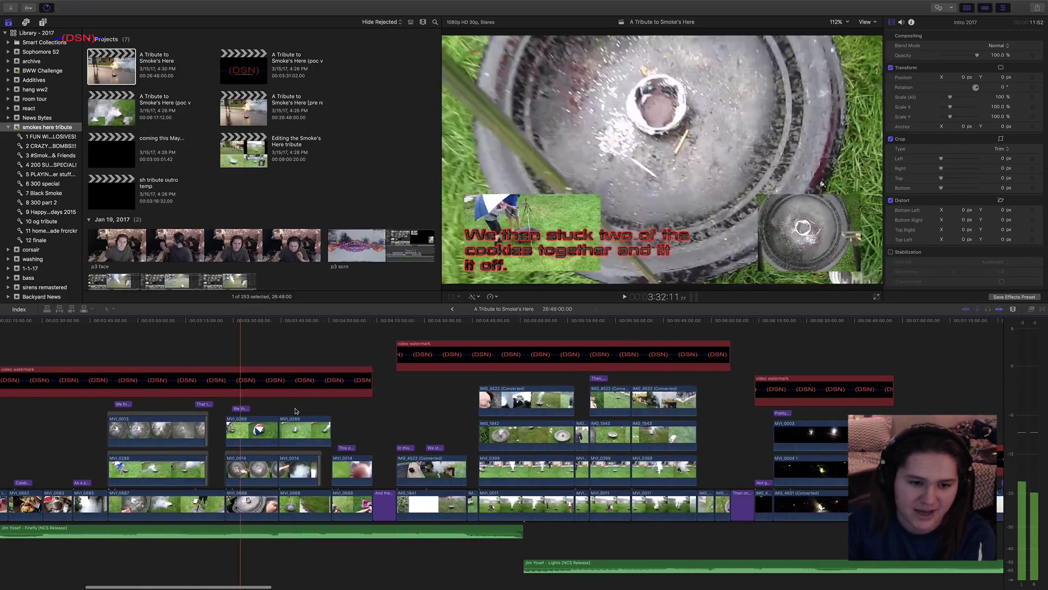
left_click(350, 408)
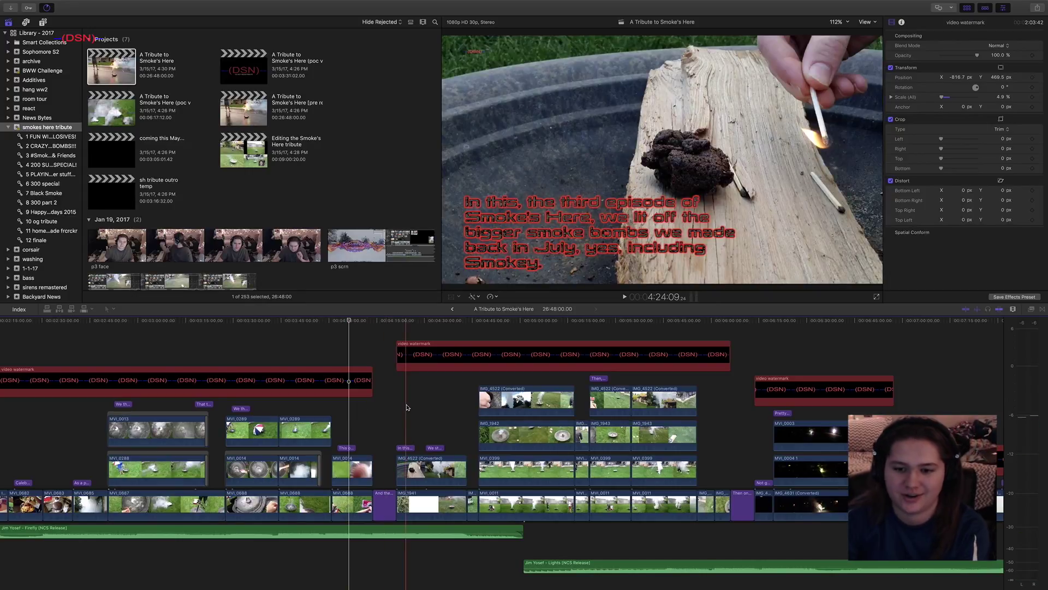
Examine the timeline from the third episode's smoke bomb clips through the night, microwave, fireworks and GoPro sections
scroll(406, 407, "right", 10)
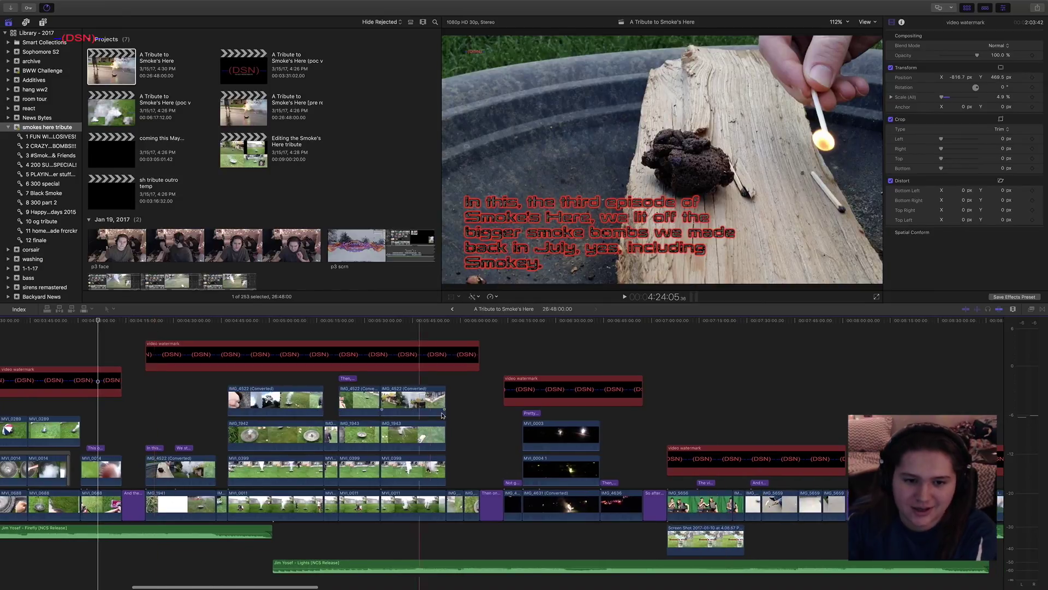
scroll(407, 407, "right", 12)
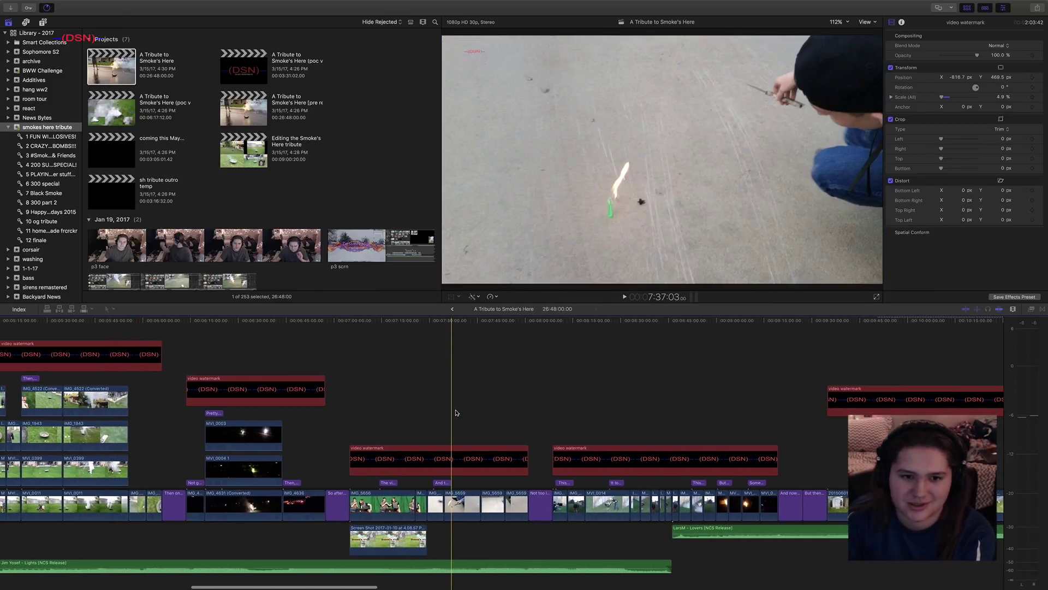
scroll(457, 413, "left", 12)
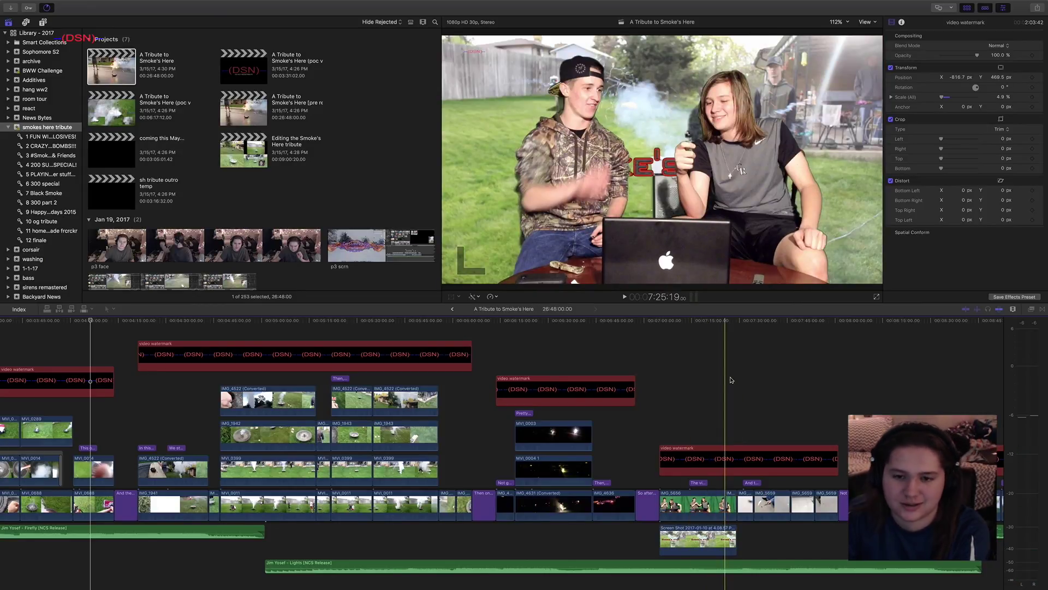
scroll(731, 379, "right", 3)
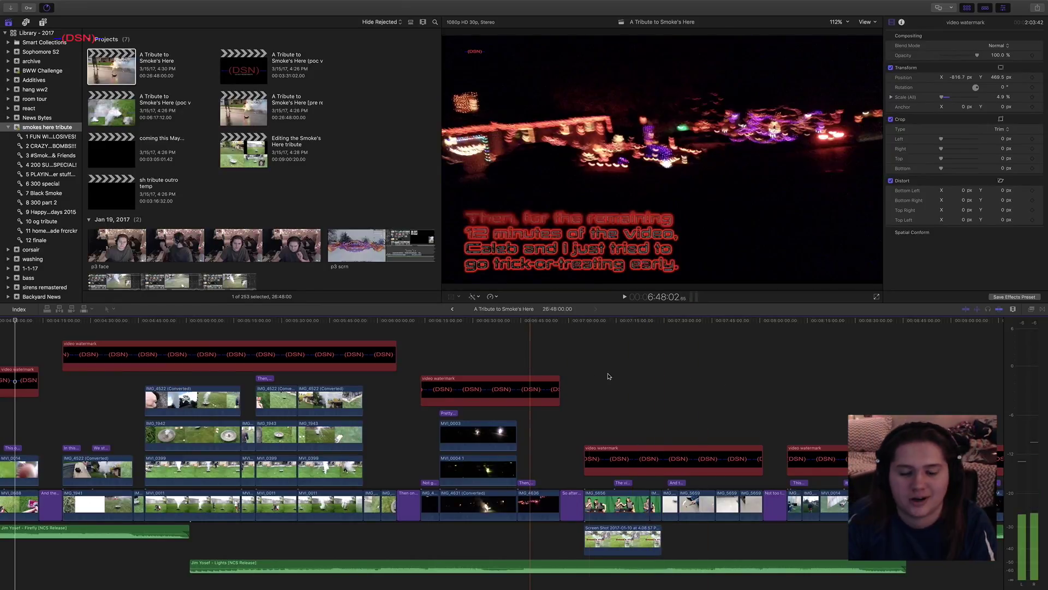
scroll(664, 381, "right", 3)
scroll(663, 381, "right", 10)
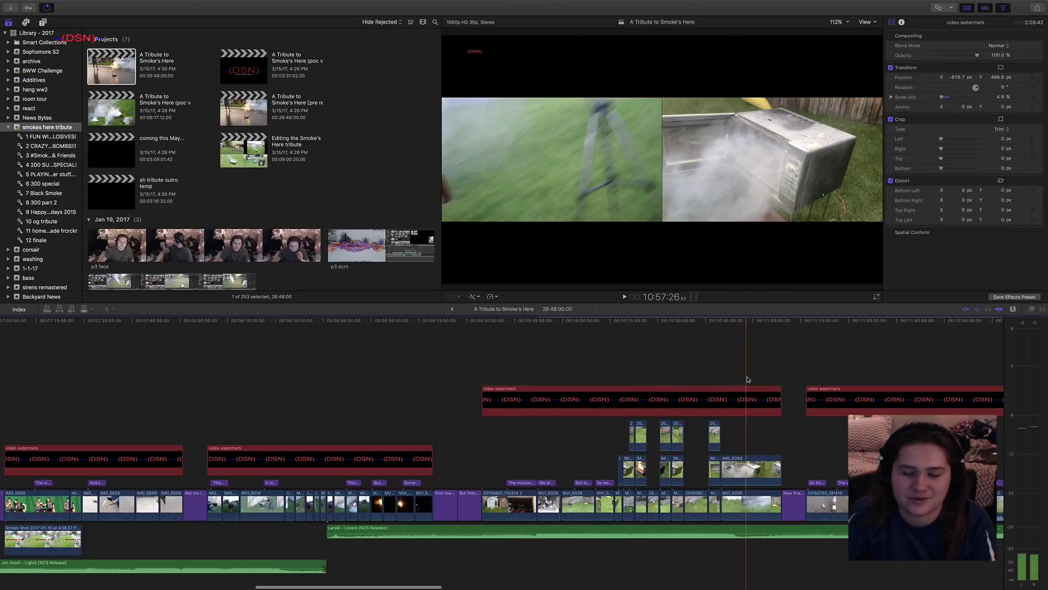
scroll(757, 377, "right", 12)
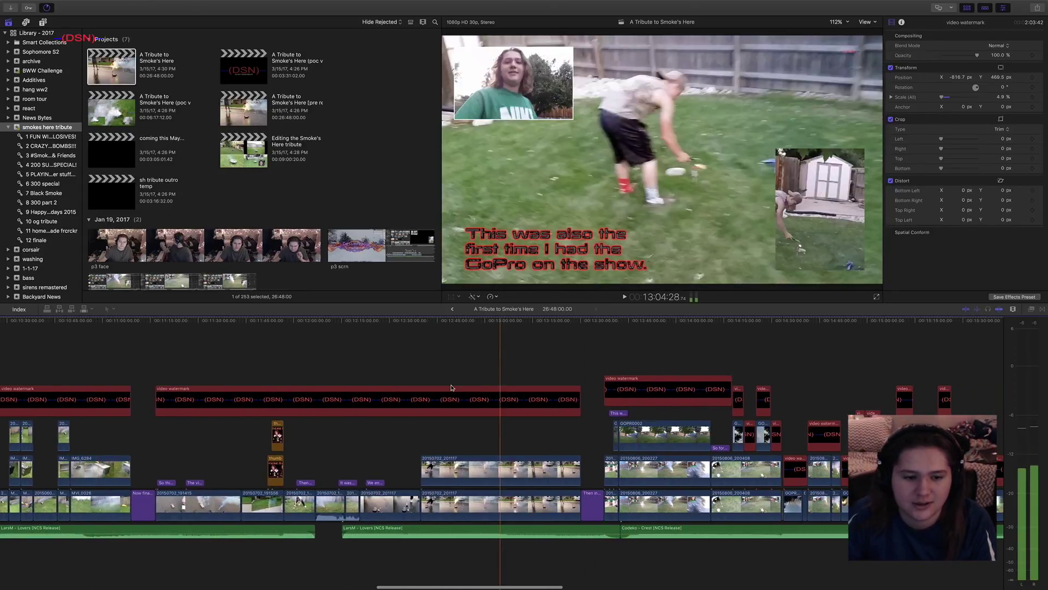
scroll(451, 389, "left", 5)
scroll(451, 388, "left", 12)
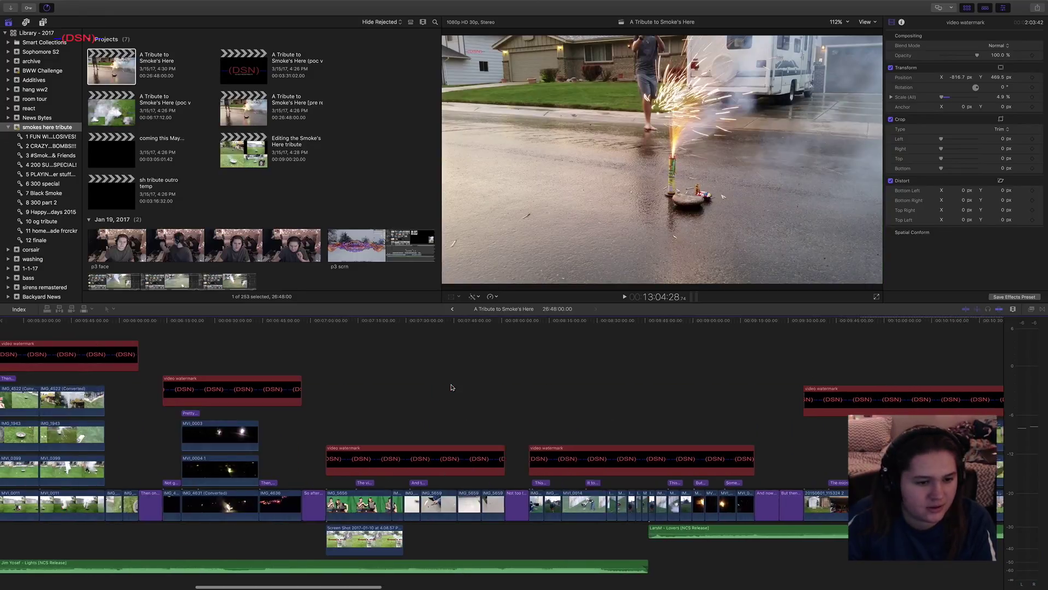
Place the playhead in the multi-angle microwave section and look over the fireworks and GoPro sections that follow
scroll(451, 387, "right", 7)
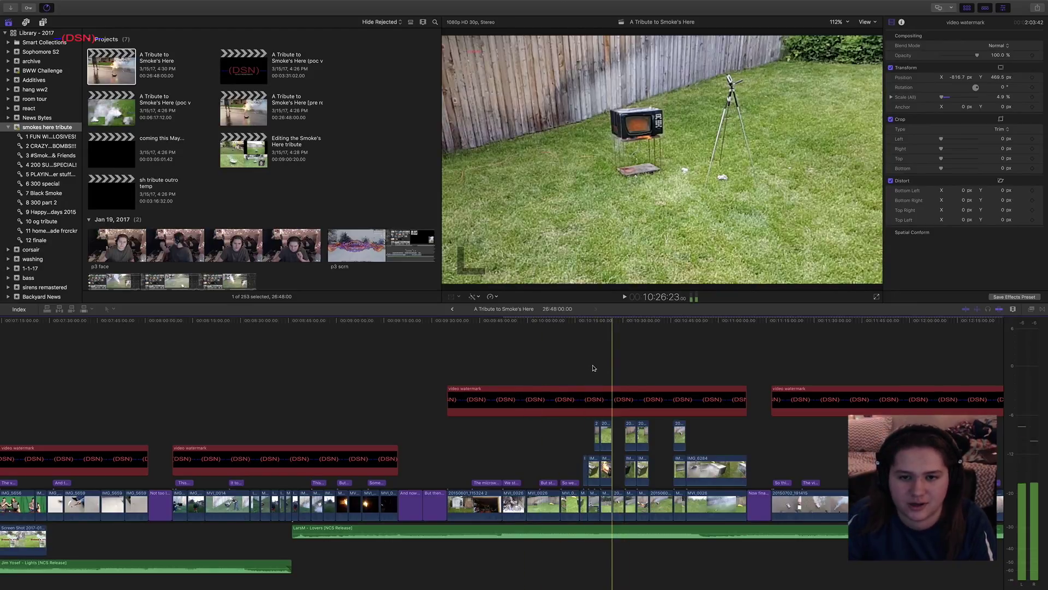
left_click(611, 369)
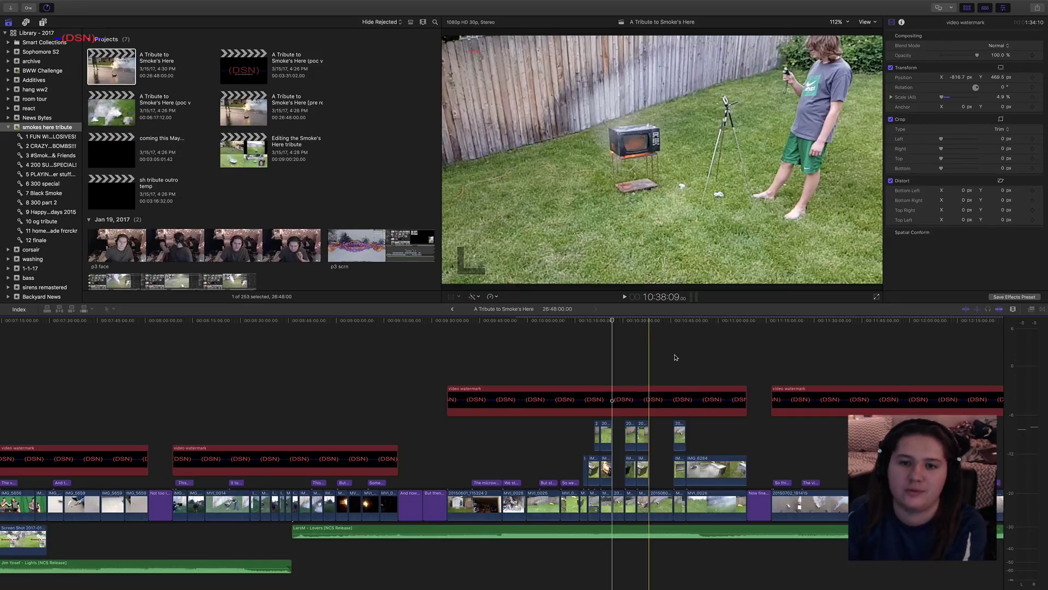
scroll(675, 358, "right", 5)
scroll(676, 358, "right", 6)
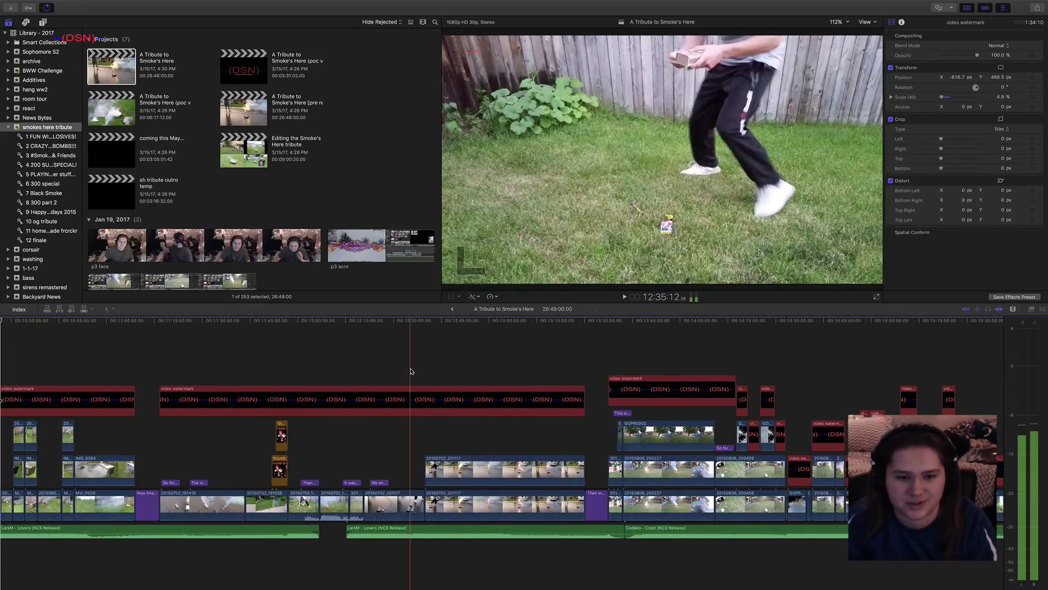
scroll(411, 371, "right", 2)
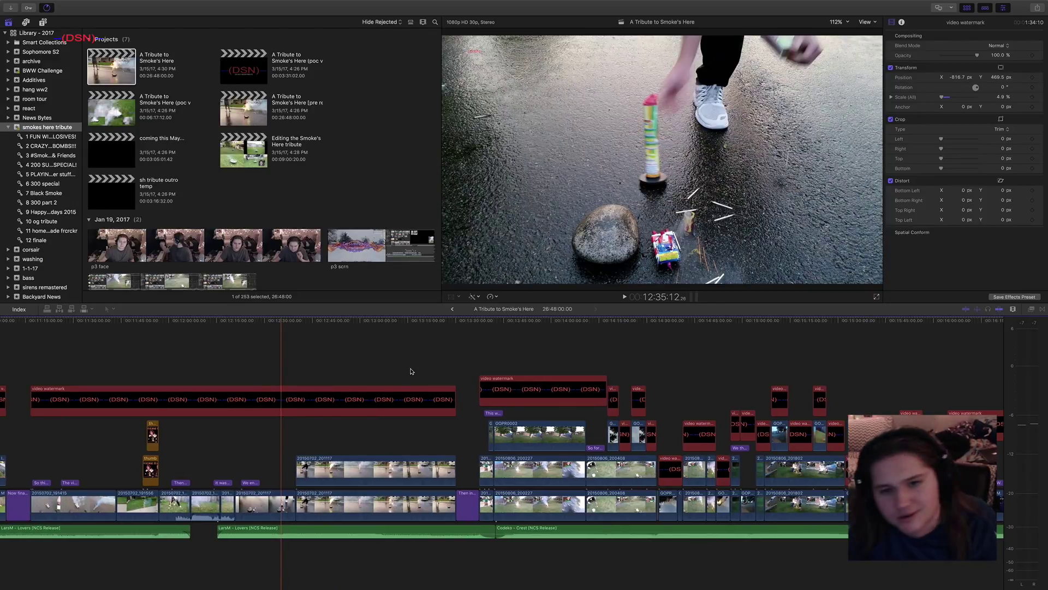
Play part of the wheelbarrow firework section and check the rendering progress in the background tasks
scroll(411, 371, "right", 7)
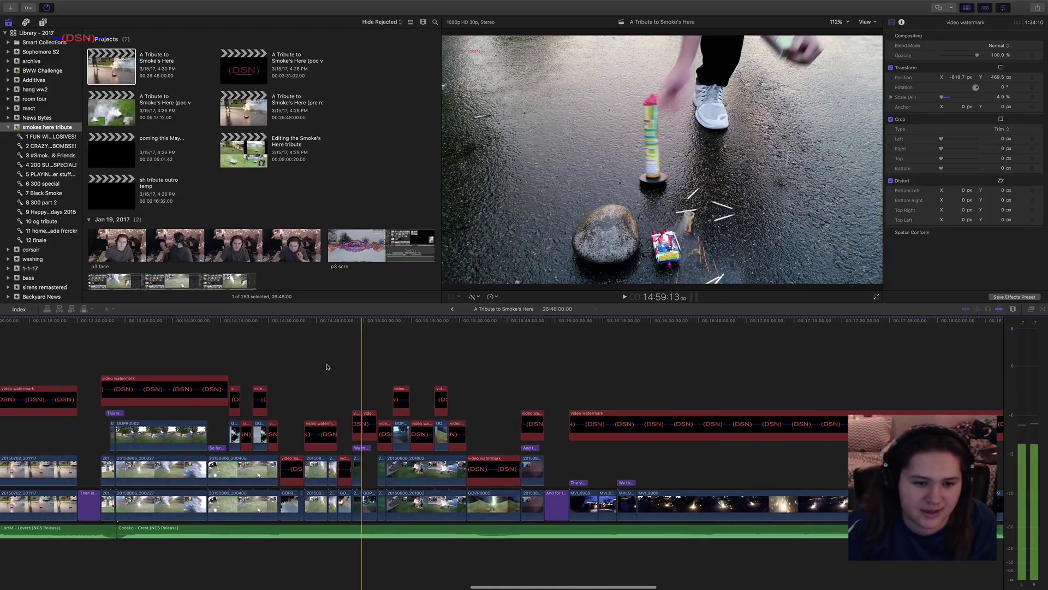
key("space")
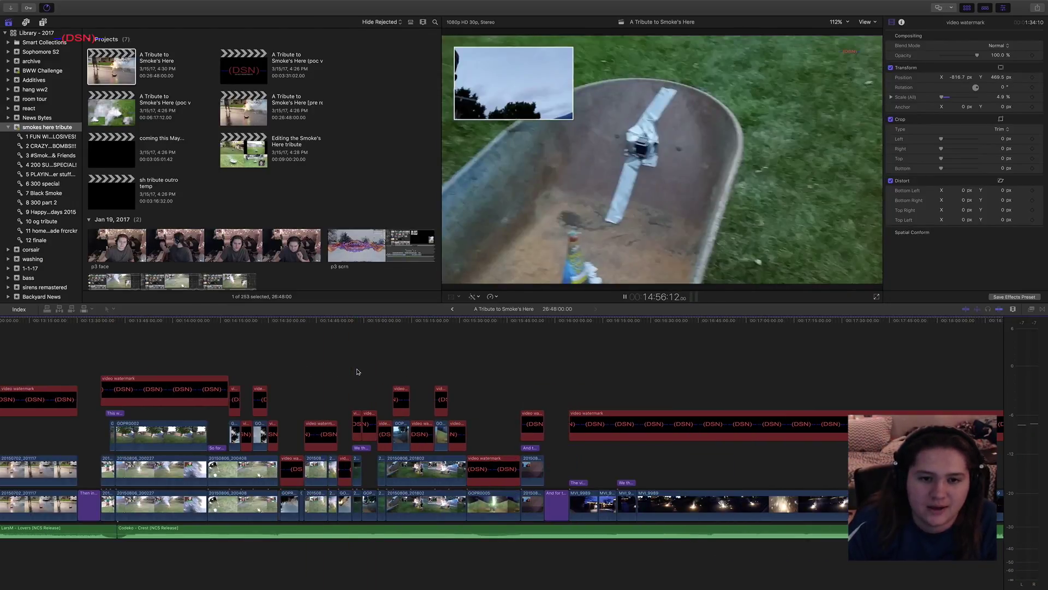
key("space")
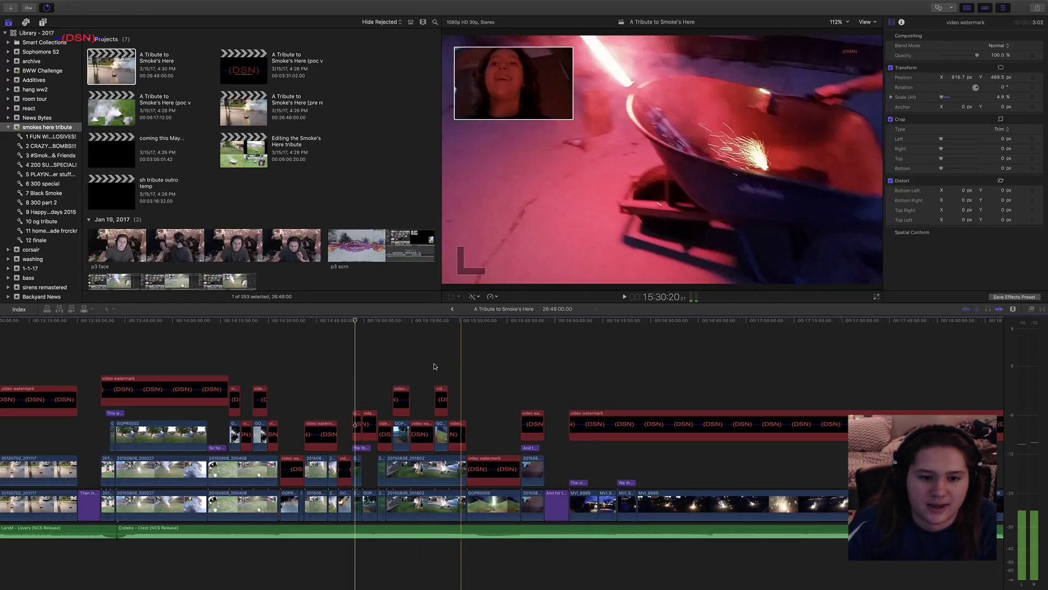
left_click(47, 8)
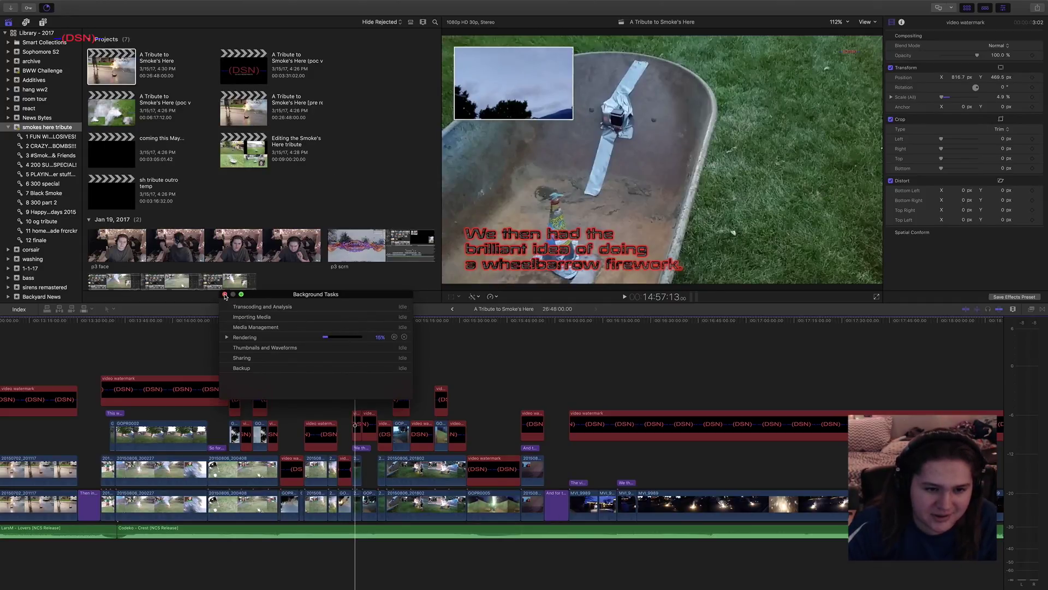
left_click(224, 294)
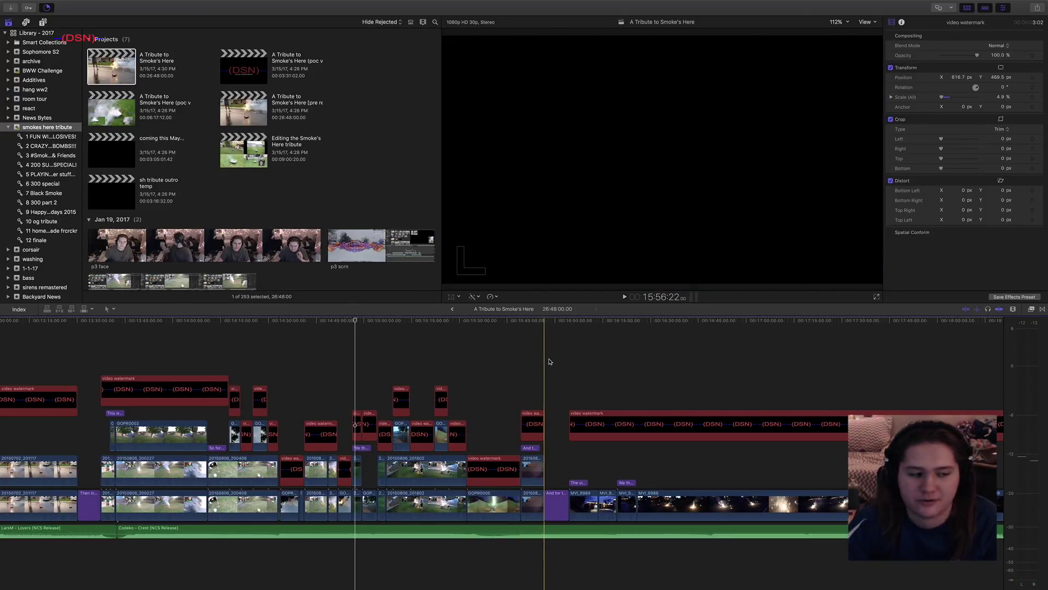
Look over the night fireworks section that follows, up to the side-by-side ground mine clips
scroll(584, 365, "right", 5)
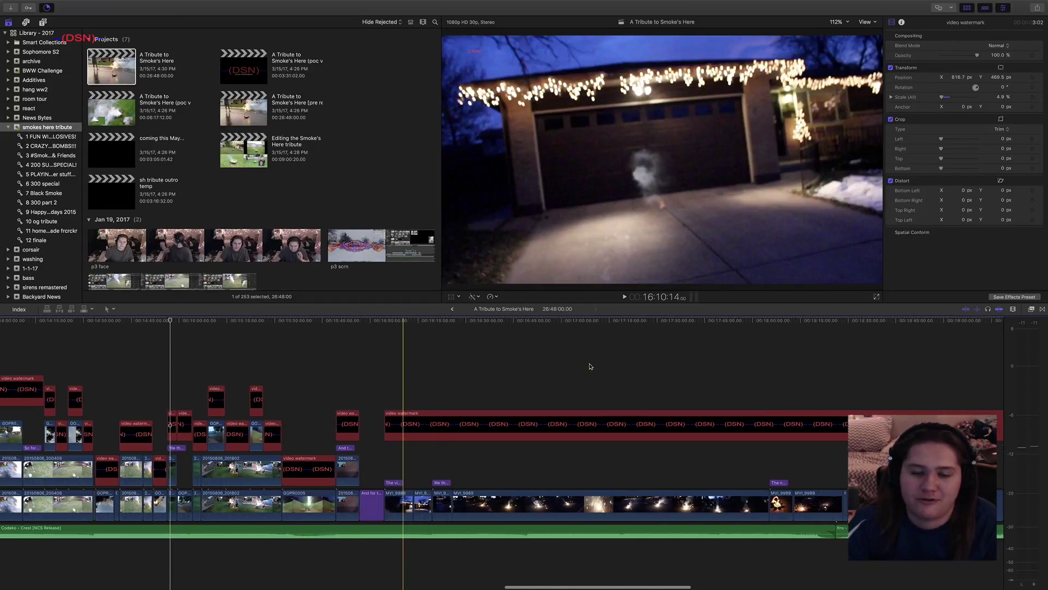
scroll(591, 366, "right", 2)
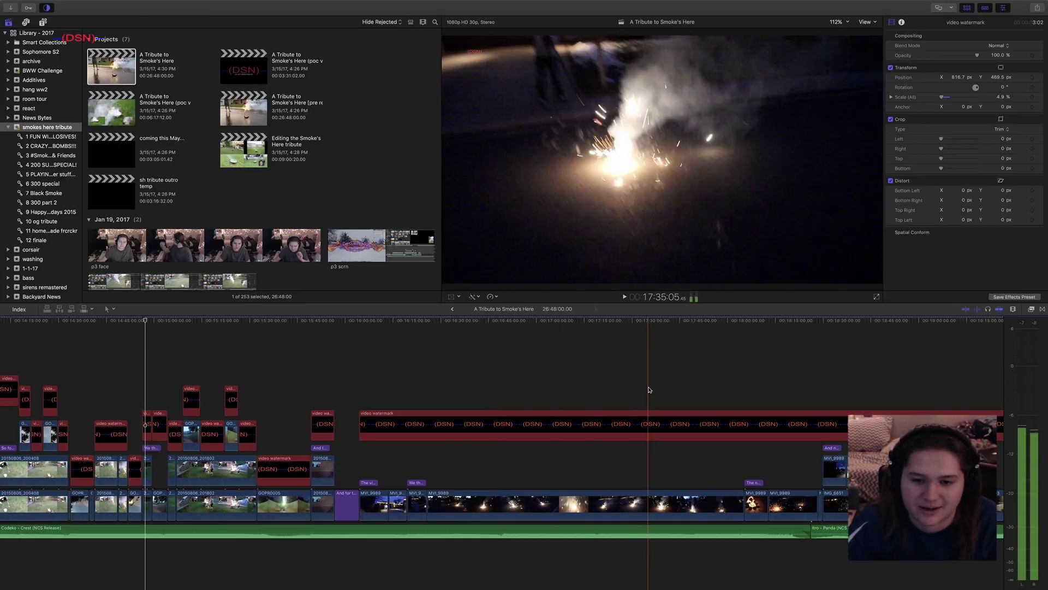
scroll(649, 390, "right", 8)
scroll(650, 390, "right", 6)
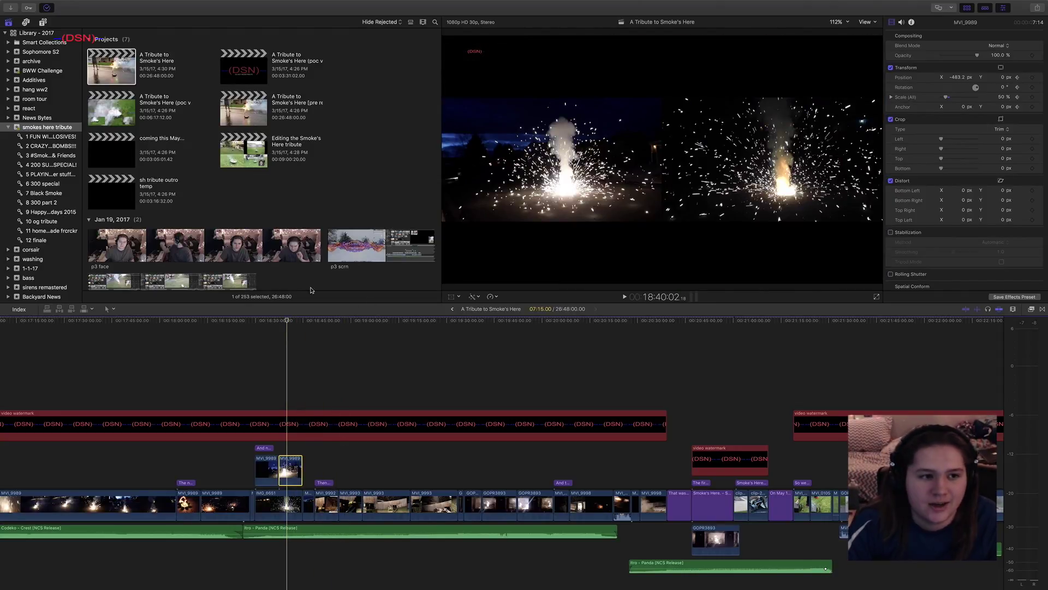
Browse the source clips of the 9 Happy...days 2015 collection and check the end of the GOPR3891 footage
left_click(54, 213)
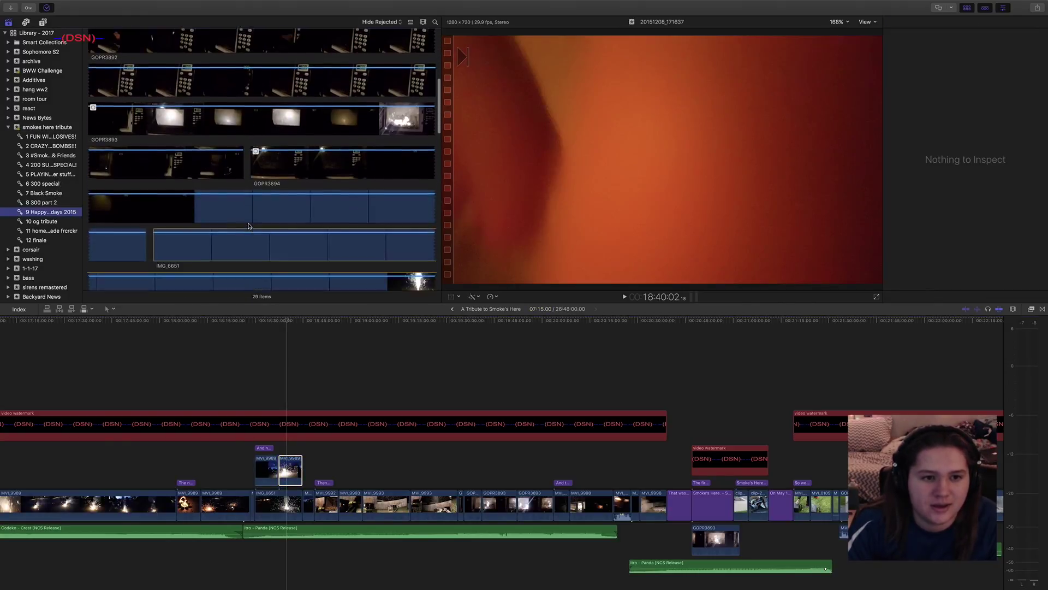
scroll(249, 225, "down", 10)
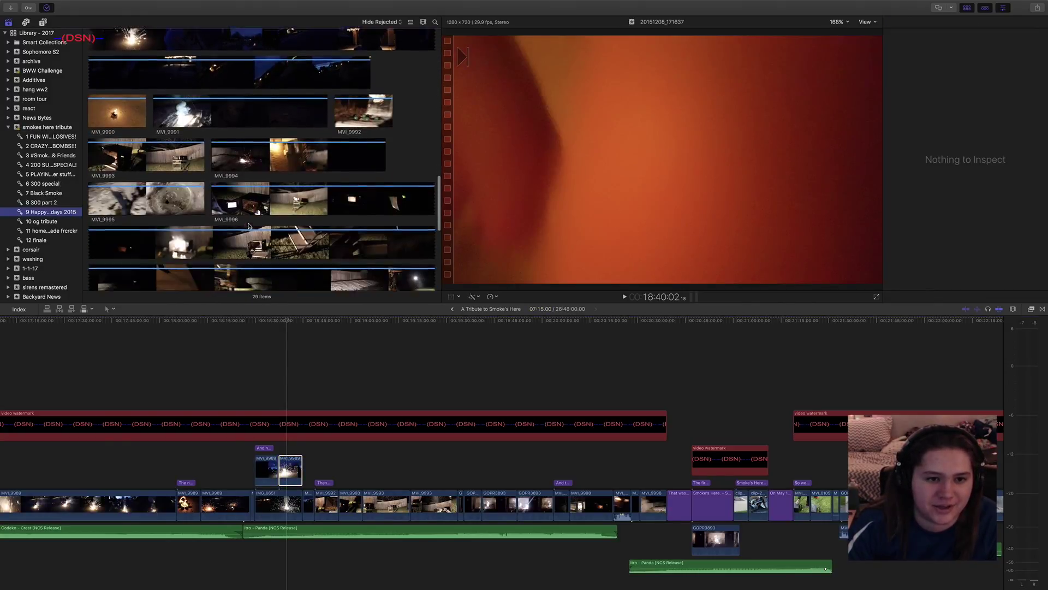
scroll(248, 226, "down", 5)
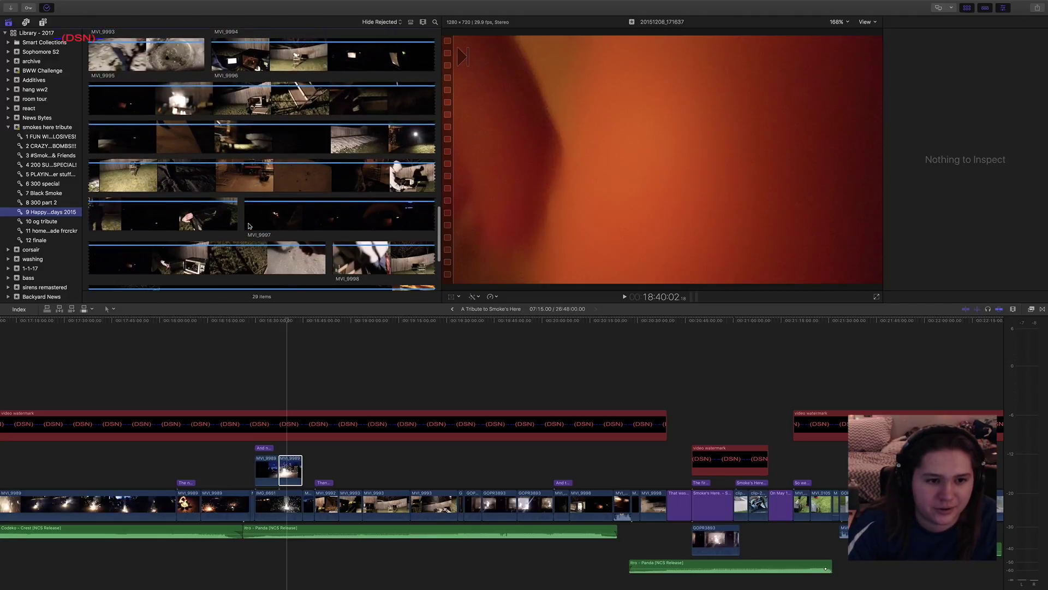
scroll(248, 225, "up", 15)
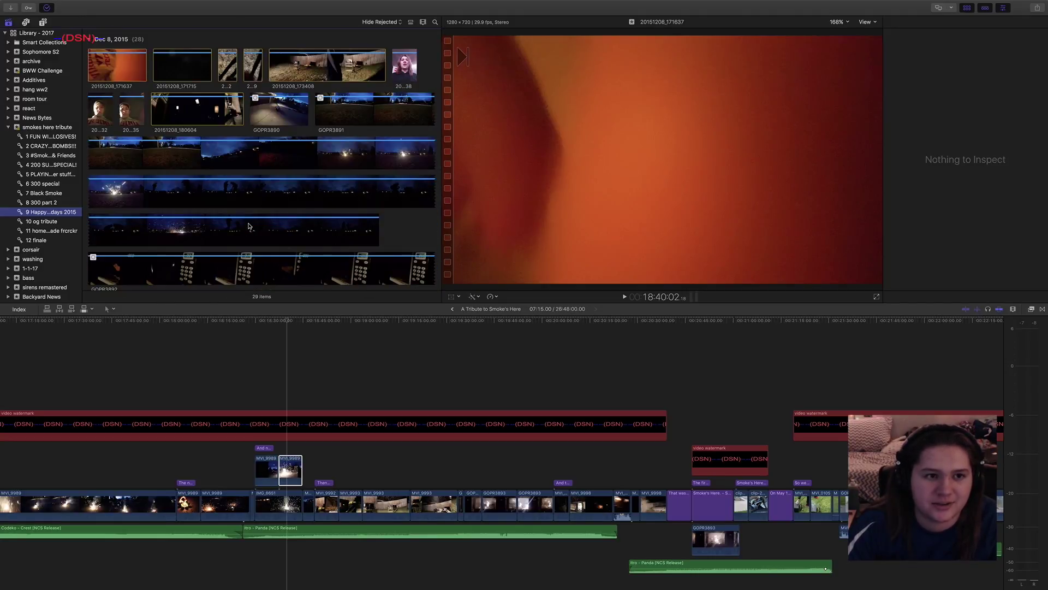
left_click(386, 231)
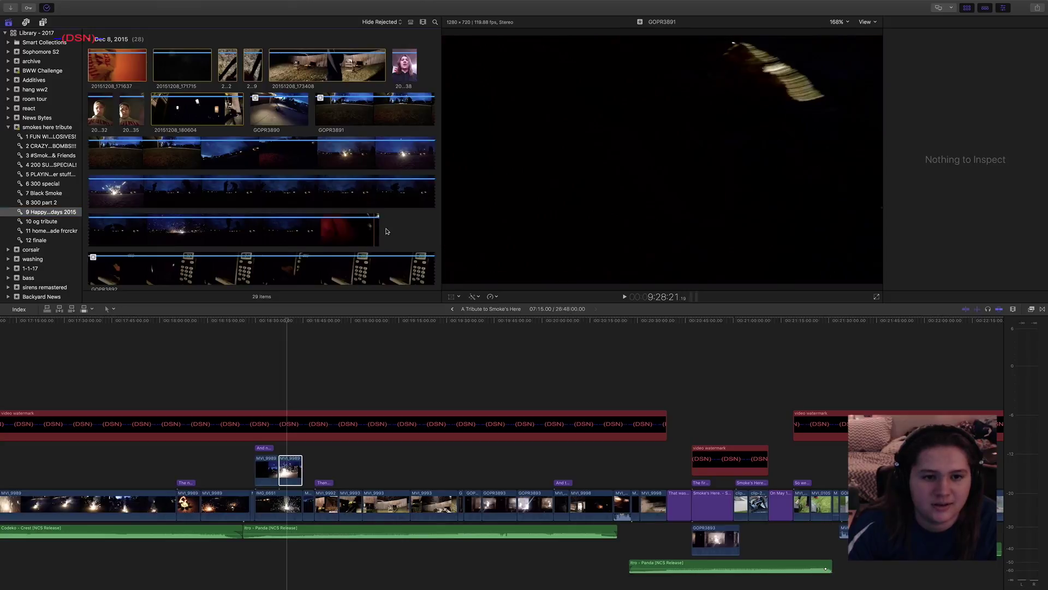
scroll(371, 224, "down", 5)
scroll(339, 224, "up", 5)
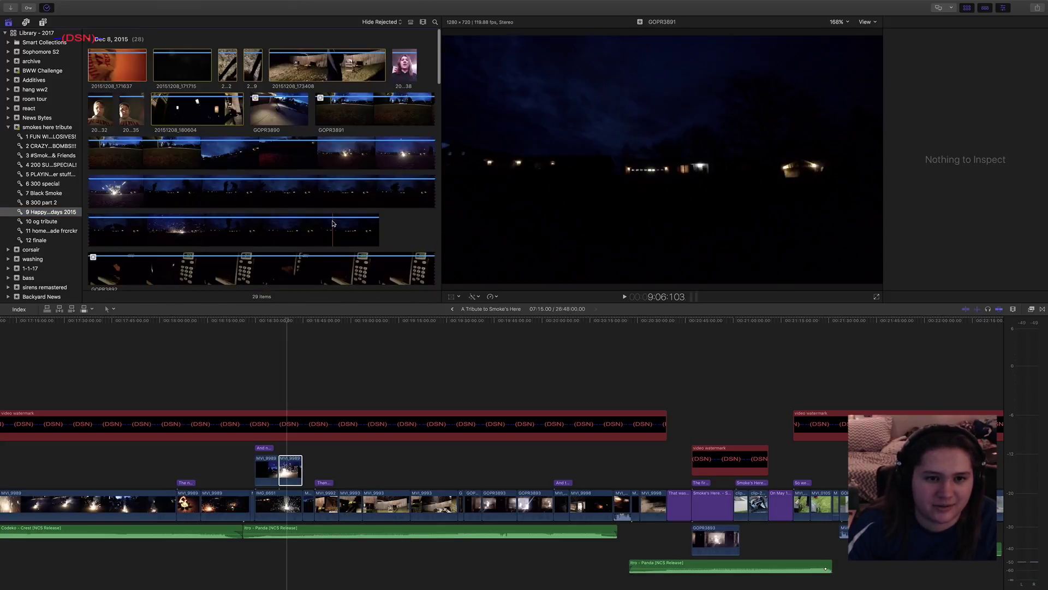
Play the ground mine section from its opening title through the split-screen sparks
left_click(326, 335)
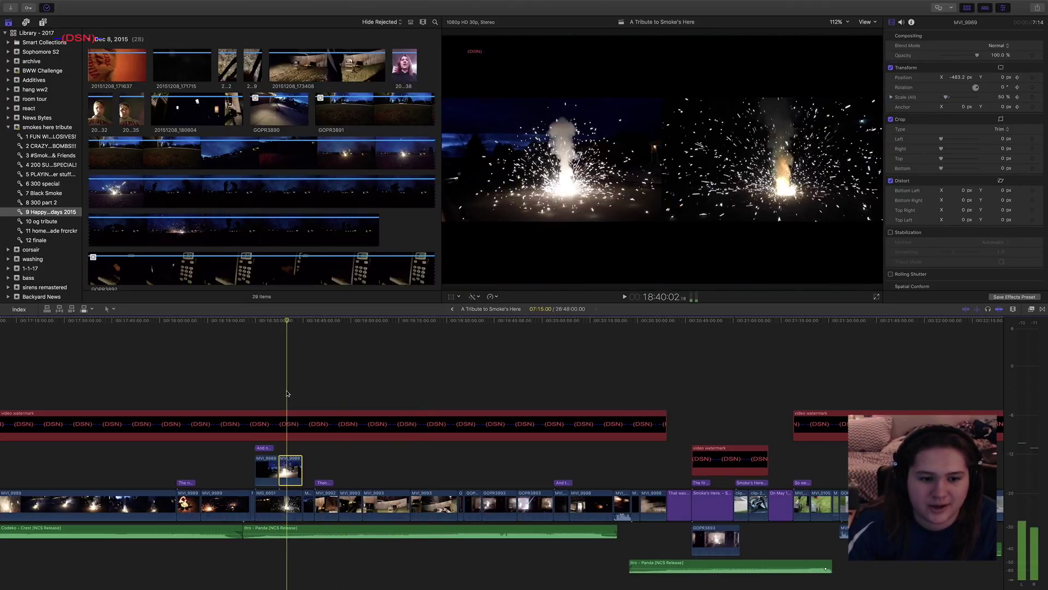
left_click(267, 394)
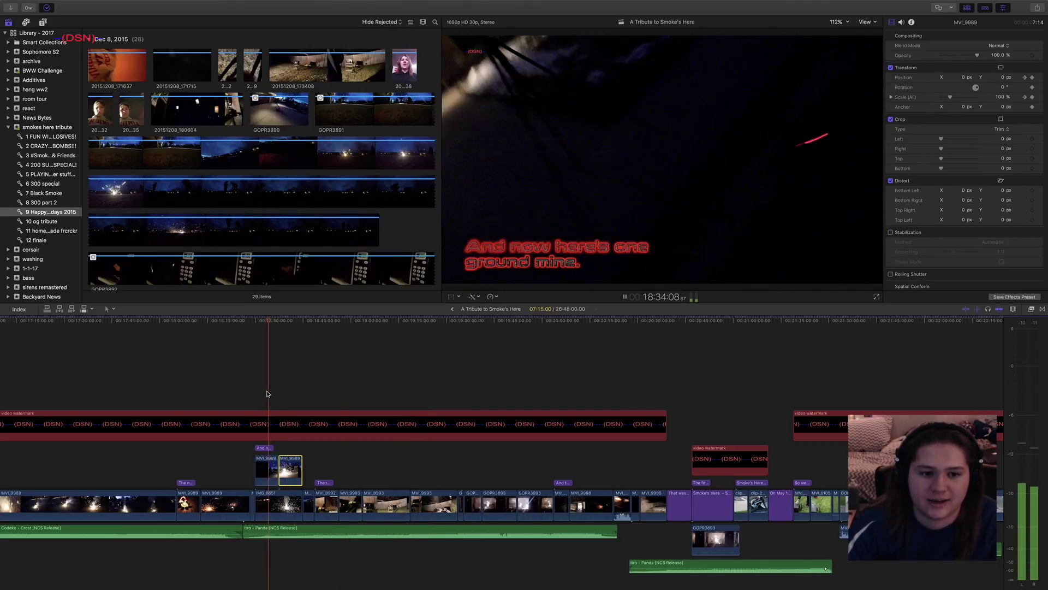
key("space")
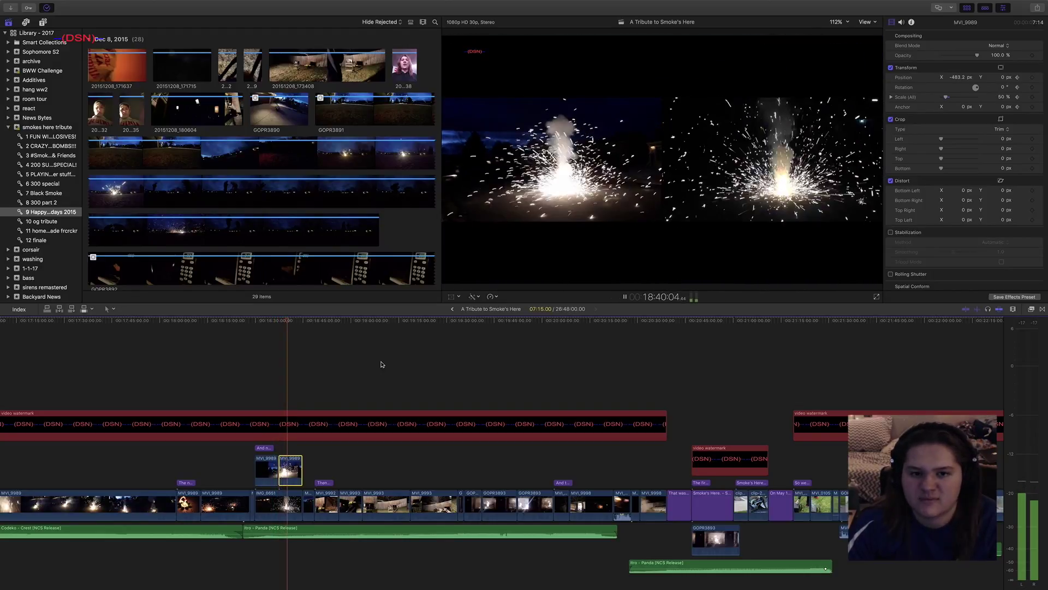
key("space")
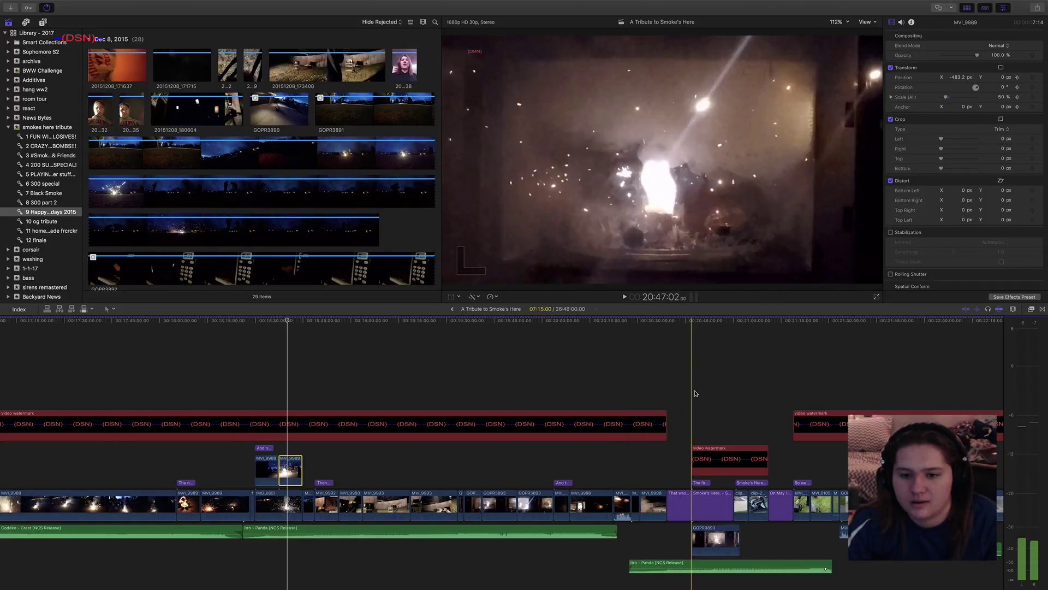
Inspect the tribute title over the microwave footage, placing the playhead at the preceding text card and at the title's start
scroll(695, 393, "right", 5)
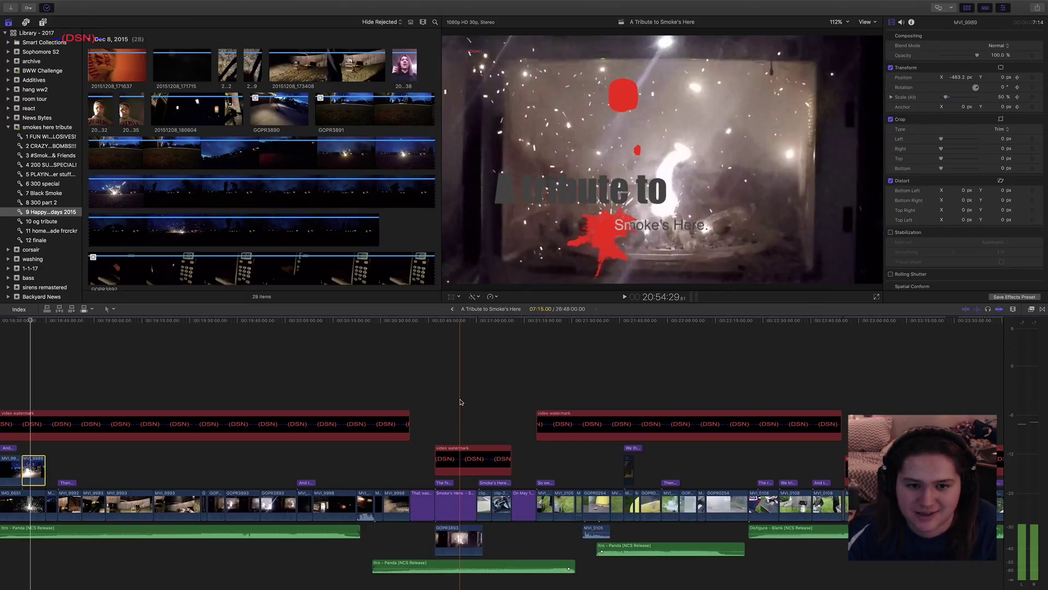
left_click(423, 404)
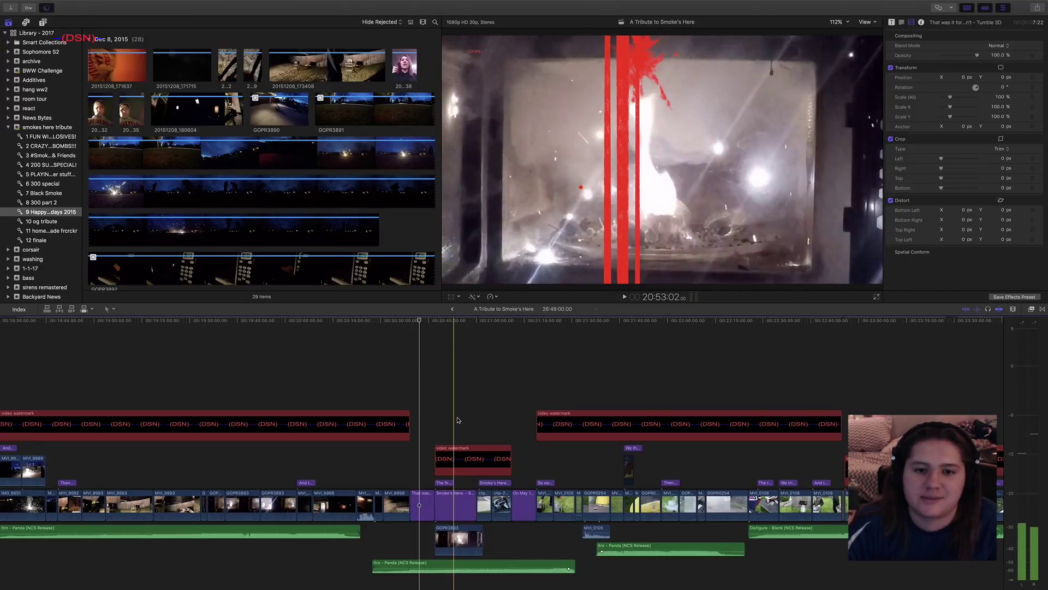
left_click(436, 419)
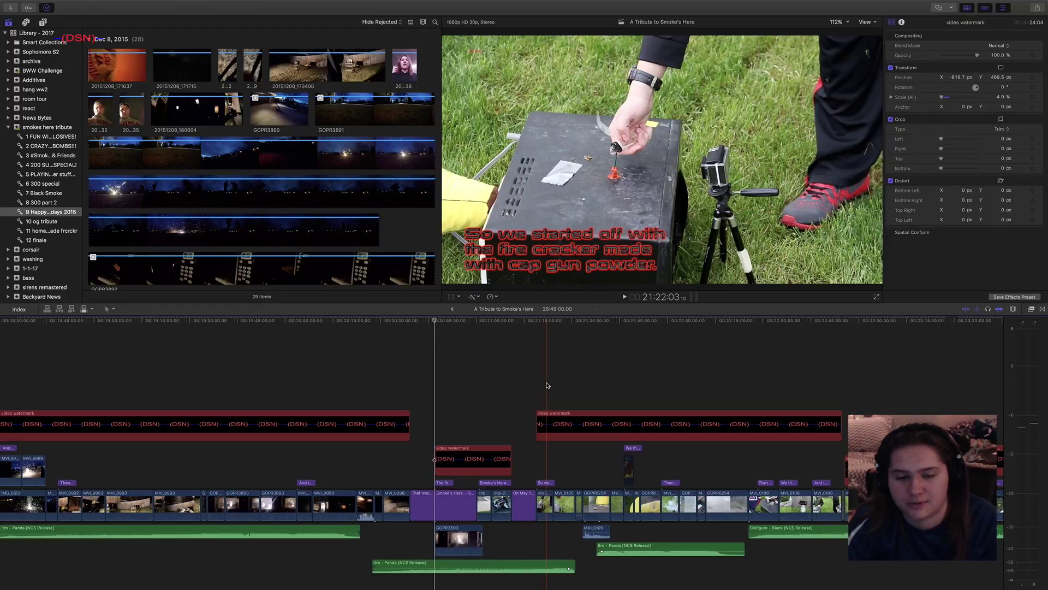
Play the daytime cap gun powder firecracker section from the yellow cushion clip
scroll(269, 399, "right", 5)
left_click(267, 400)
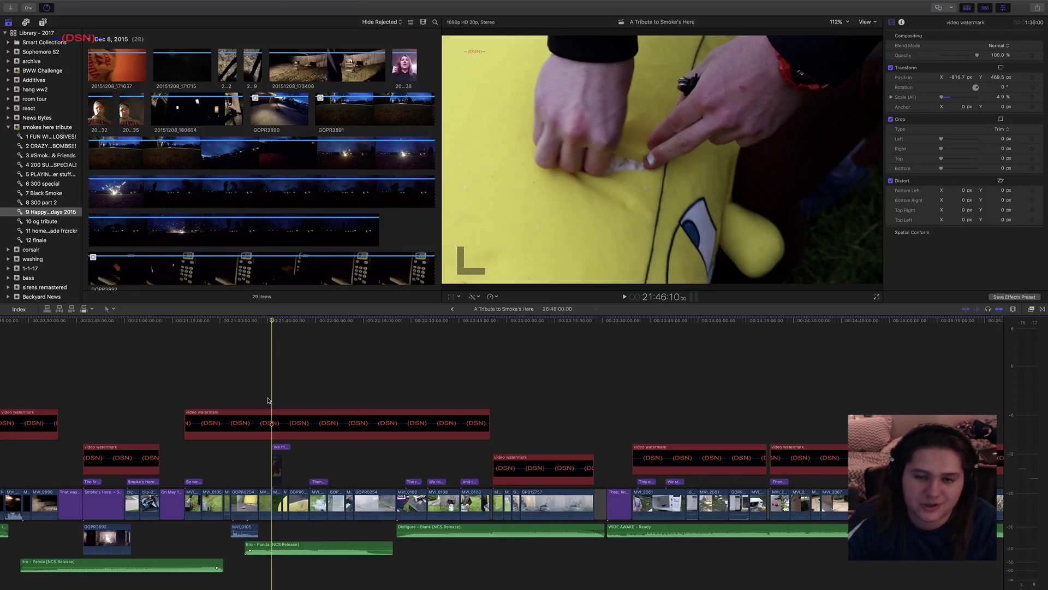
key("space")
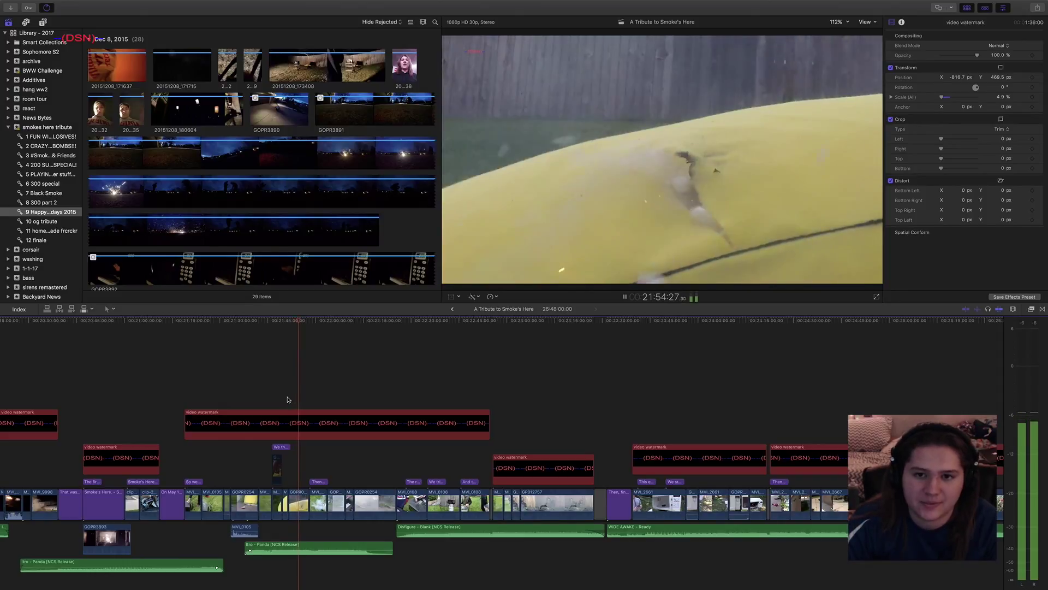
key("space")
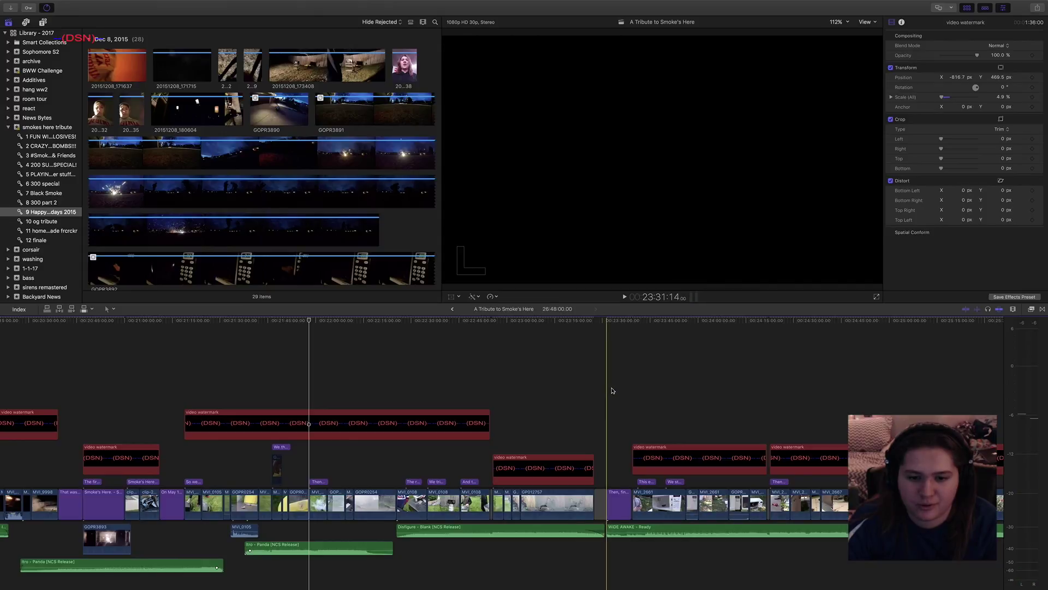
Look over the final episode's sections and play the smoking device clip on the concrete step
scroll(644, 393, "right", 10)
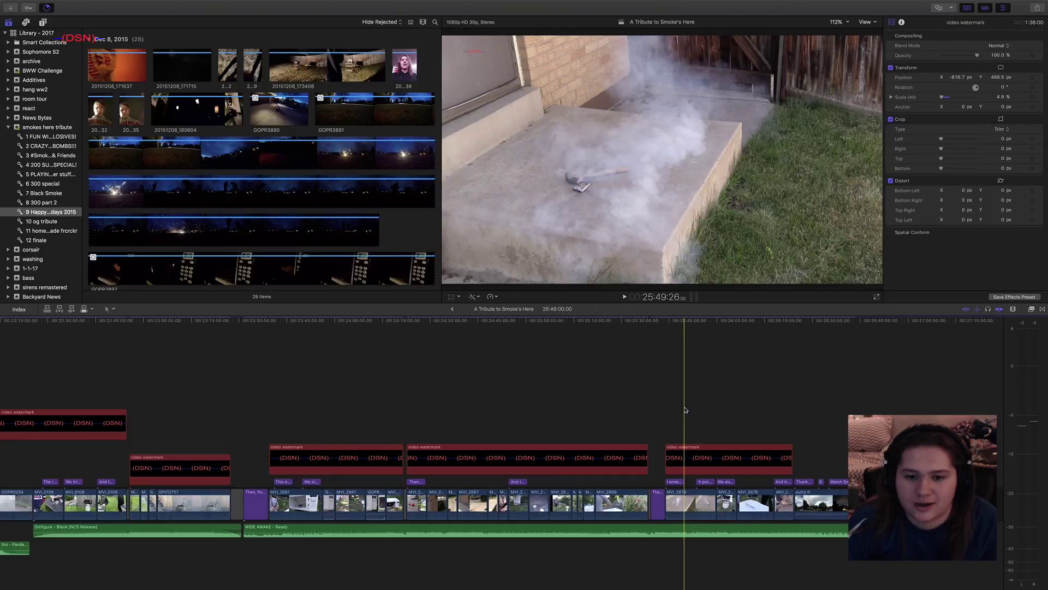
key("space")
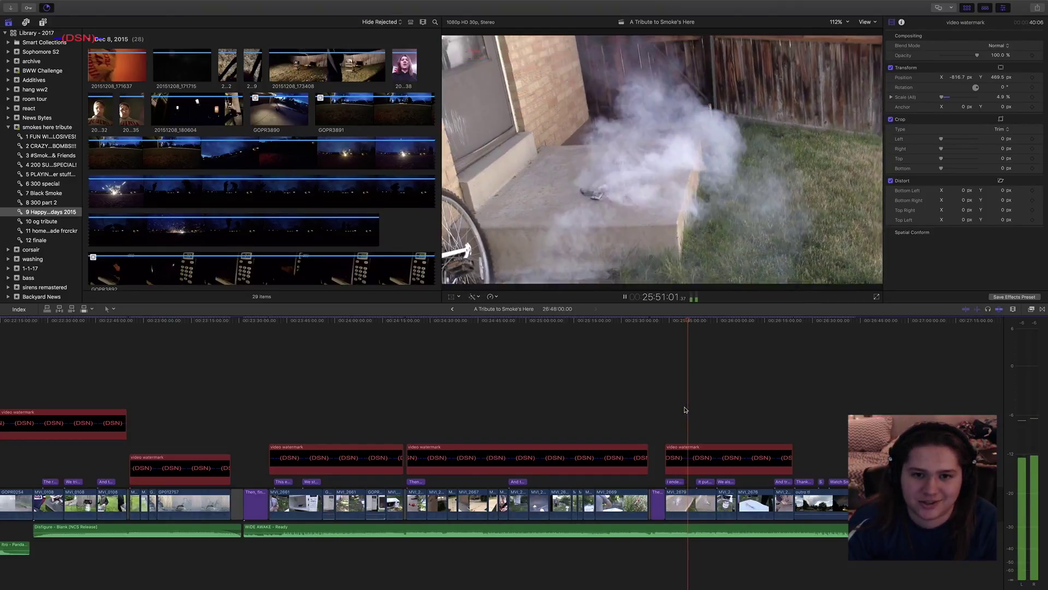
key("space")
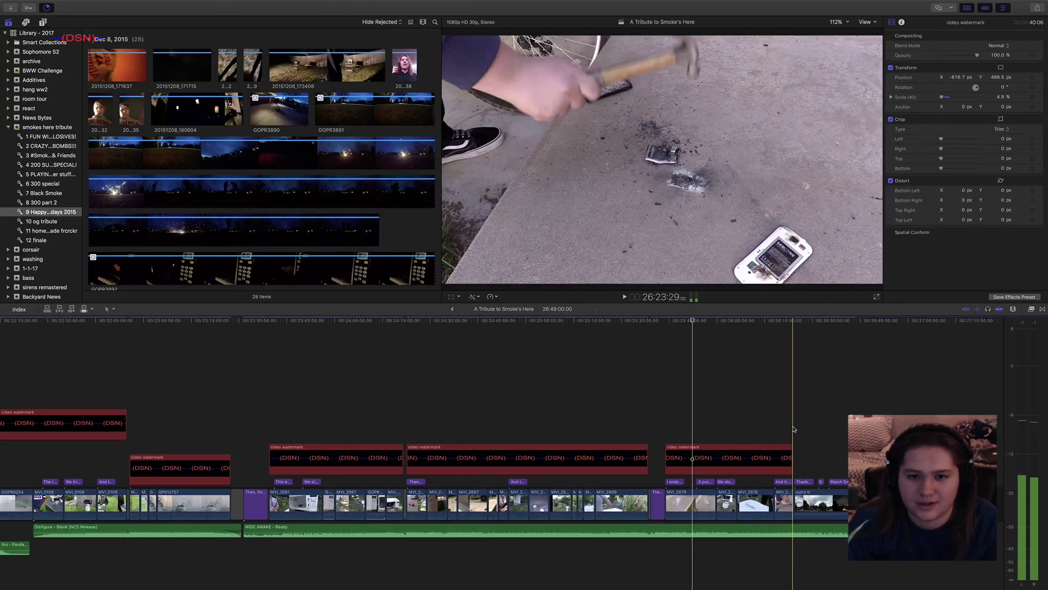
Play the outro from the thank-you title to the Watch Smoke's Here title, and return the playhead to the preceding section
key("space")
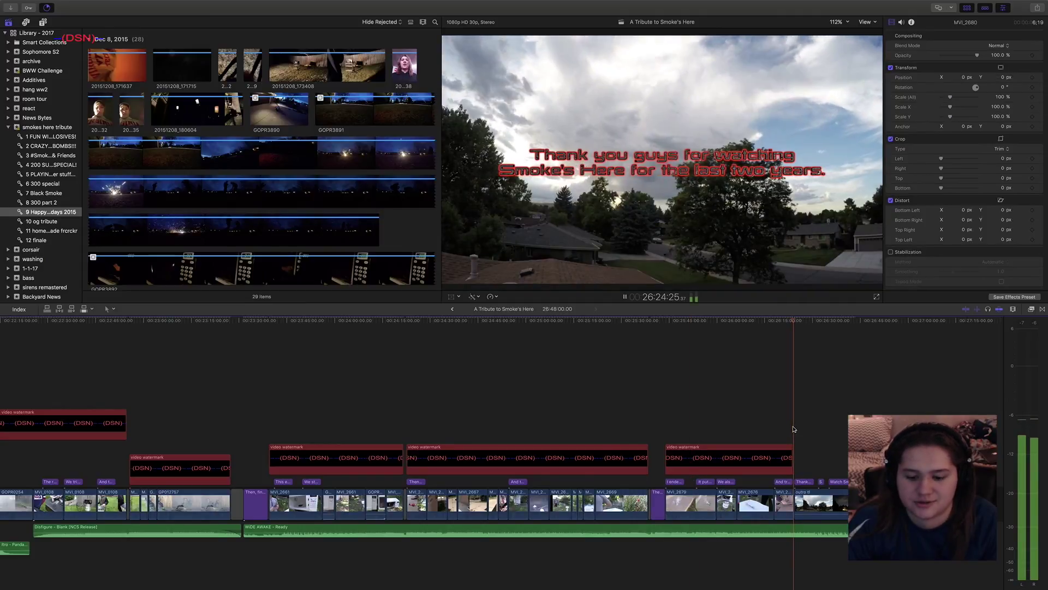
key("F10")
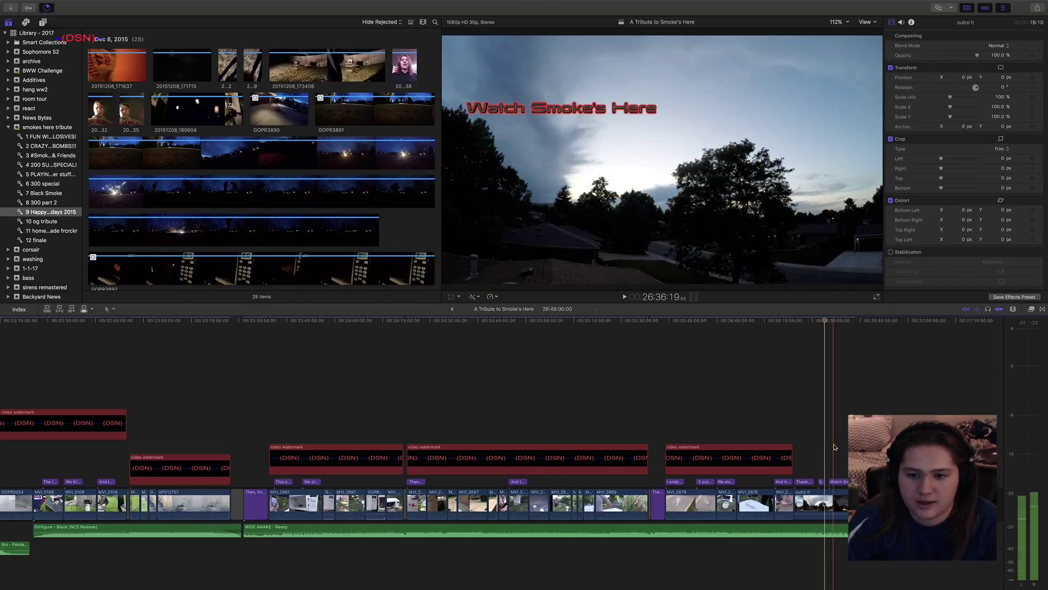
key("space")
left_click(566, 147)
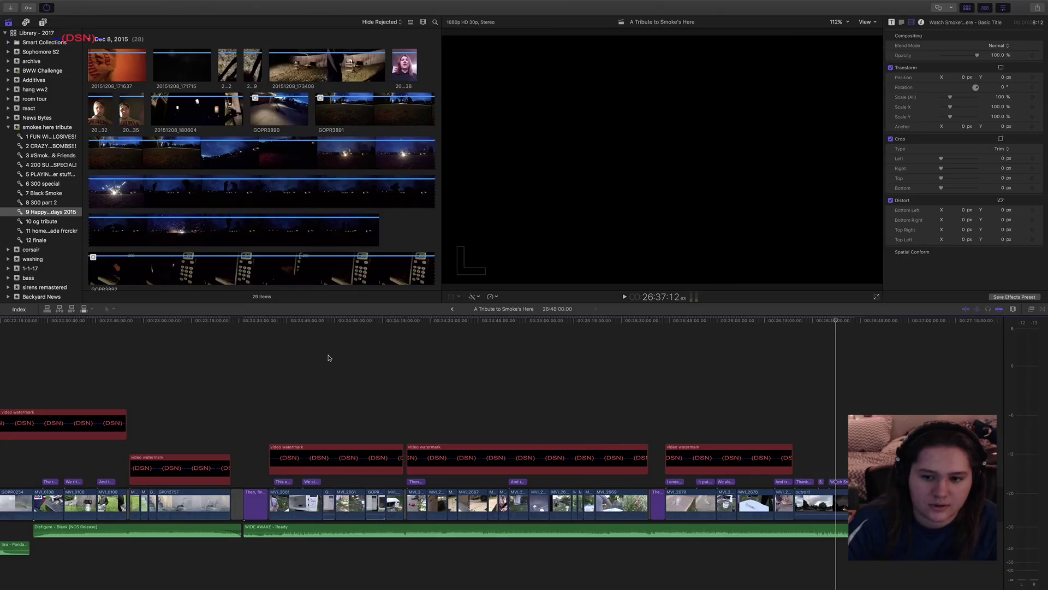
left_click(619, 373)
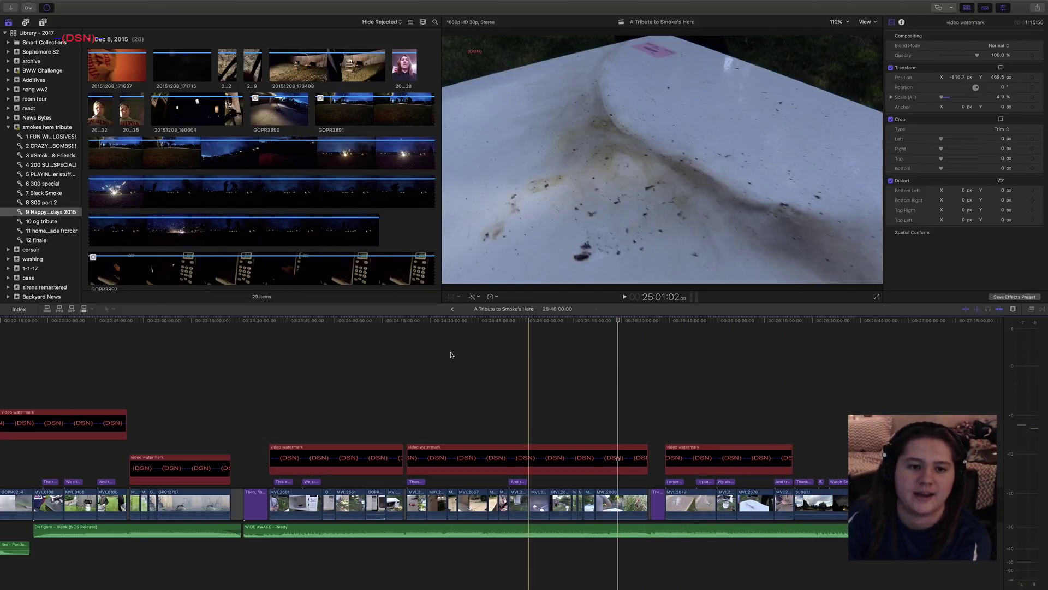
Show the projects of the smokes here tribute event and open the Editing the Smoke's Here tribute project
left_click(39, 130)
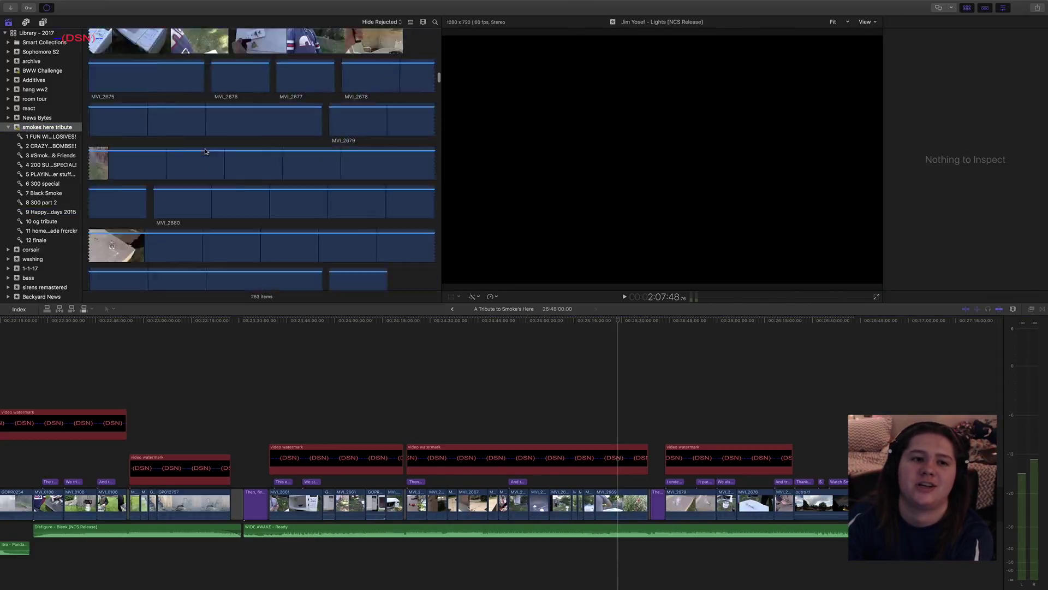
scroll(205, 152, "up", 5)
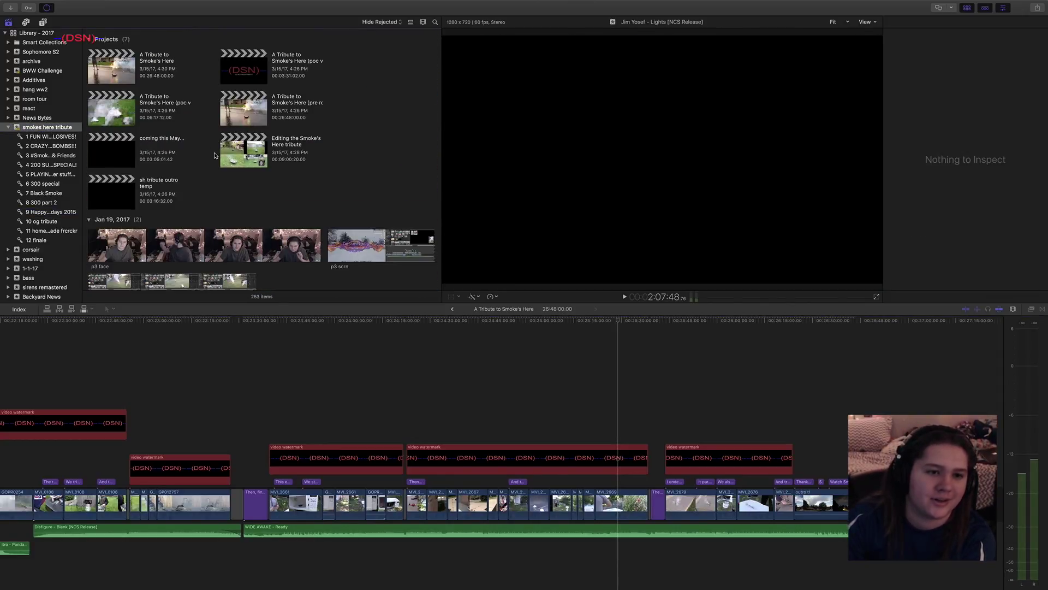
double_click(247, 152)
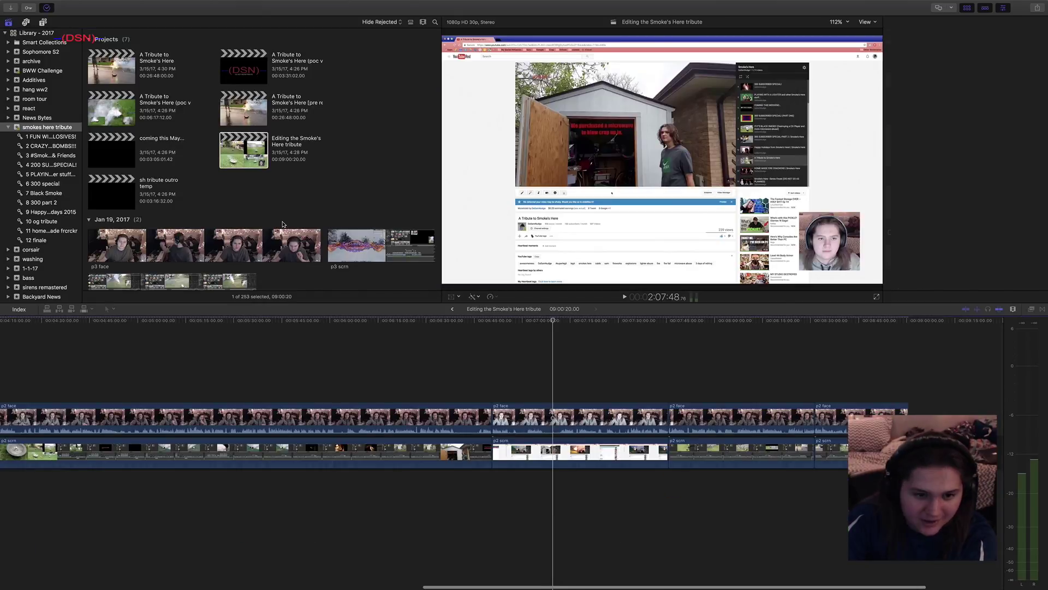
Review the editing video's face and screen clips along the timeline, and place the playhead in the last p2 face clip
scroll(351, 393, "left", 10)
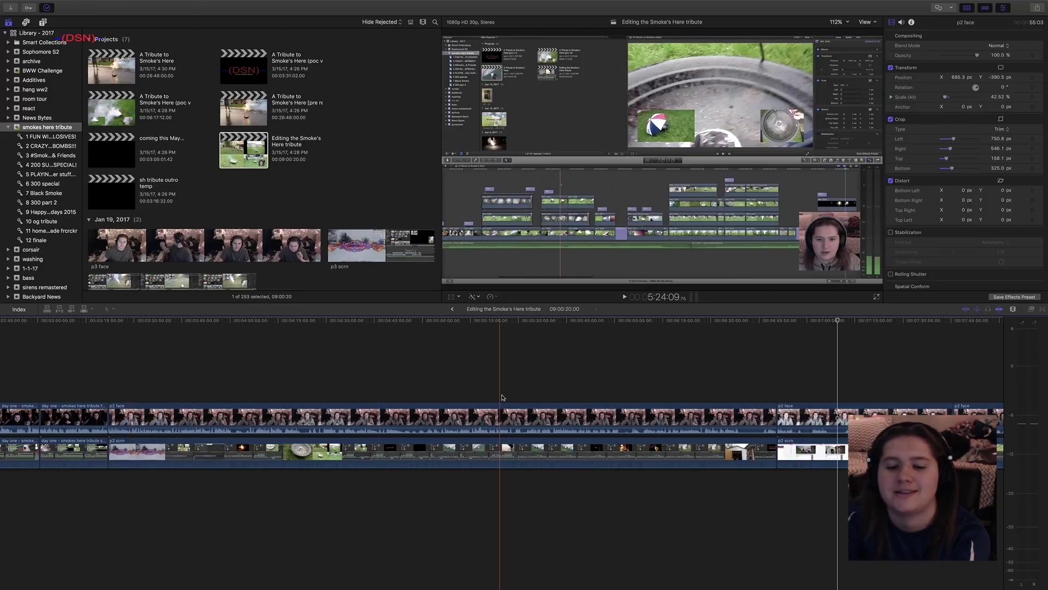
scroll(501, 396, "right", 10)
scroll(502, 396, "right", 2)
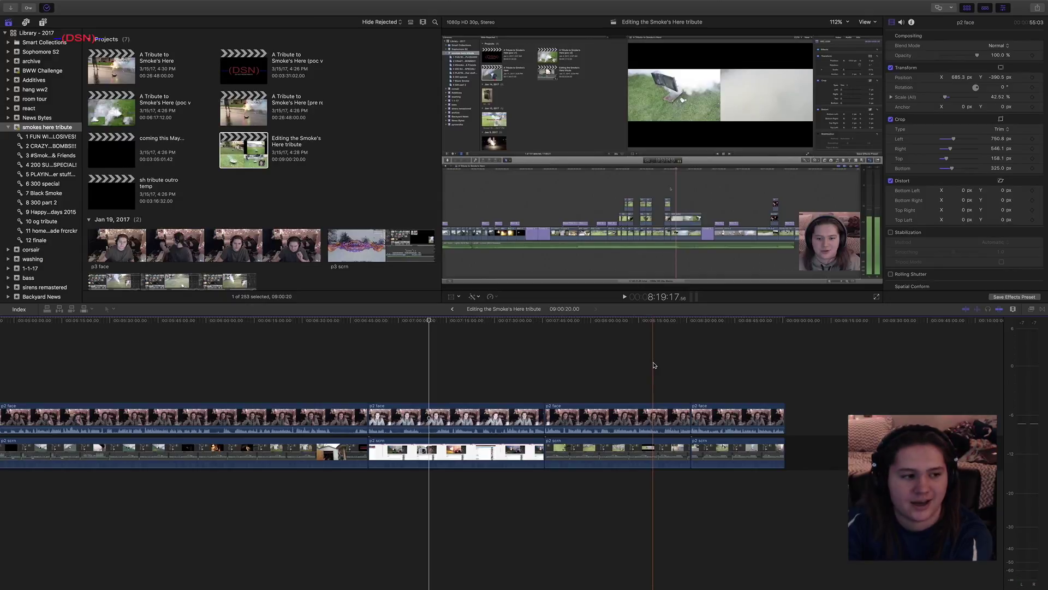
left_click(729, 356)
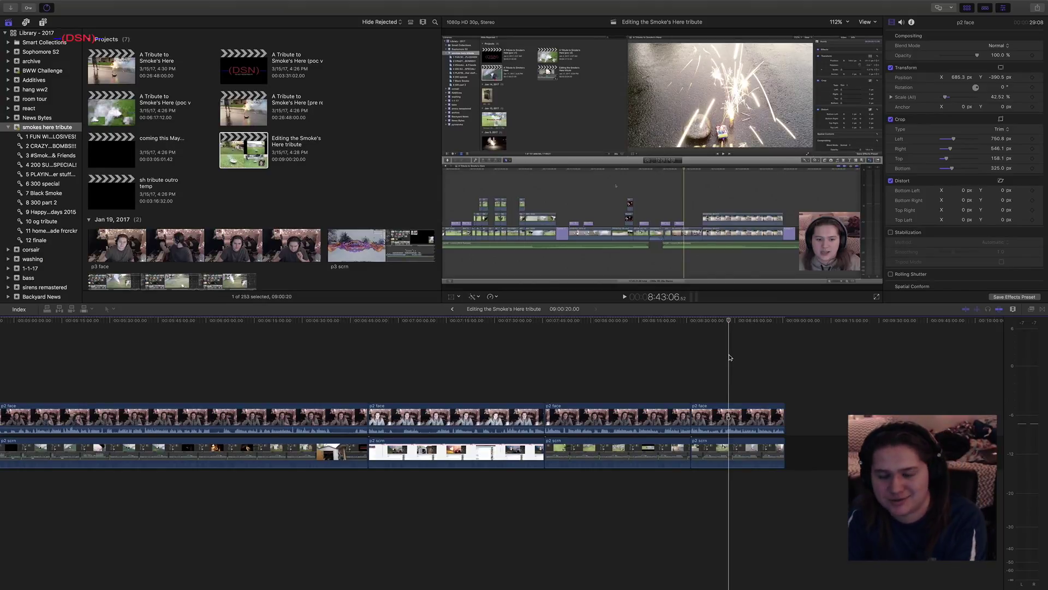
scroll(730, 357, "up", 1)
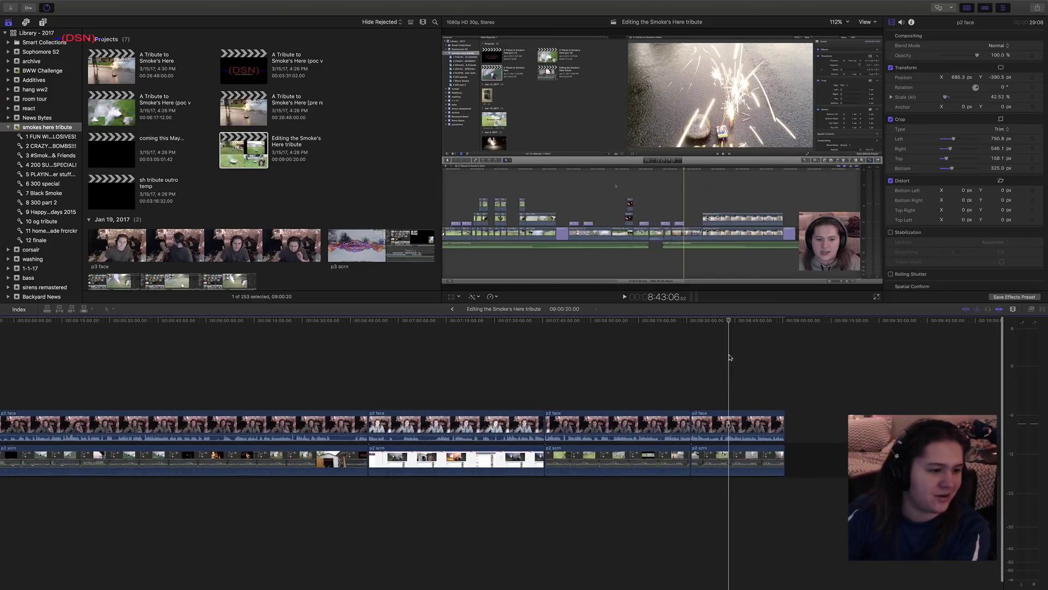